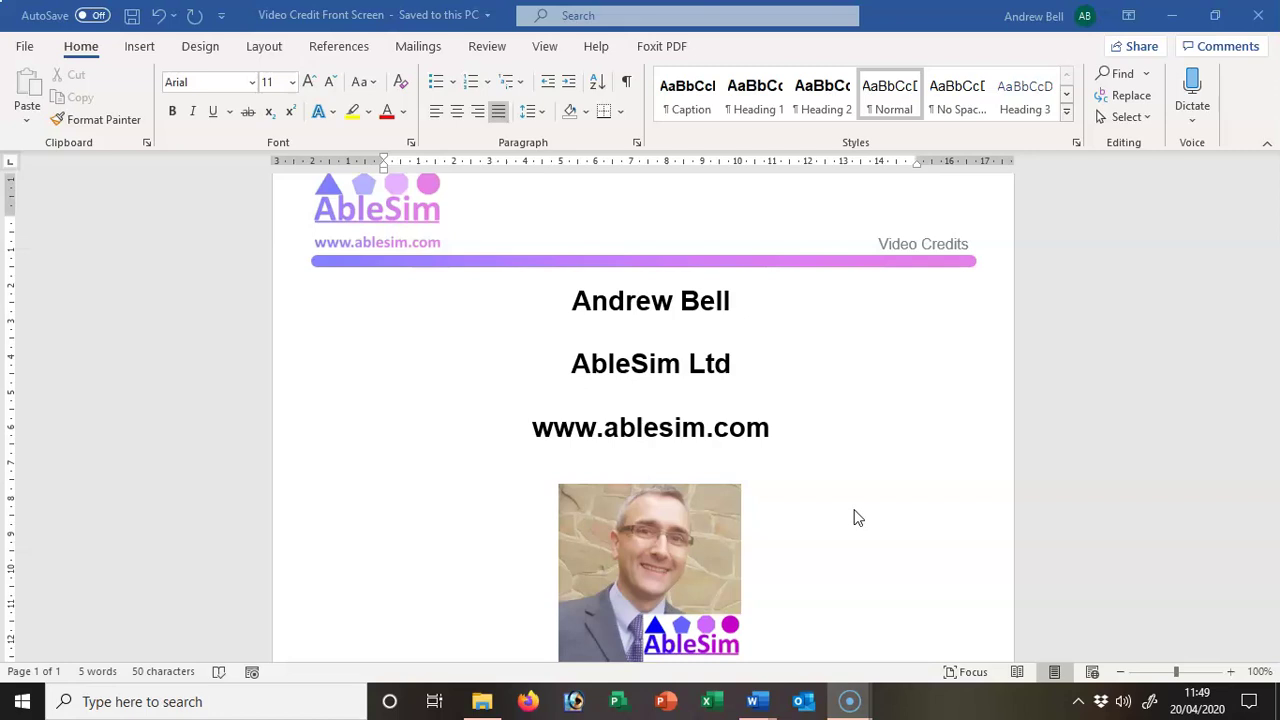
# Bring up Document2 and review the four-page outline from Title down to Appendices.
pyautogui.moveTo(750, 705)
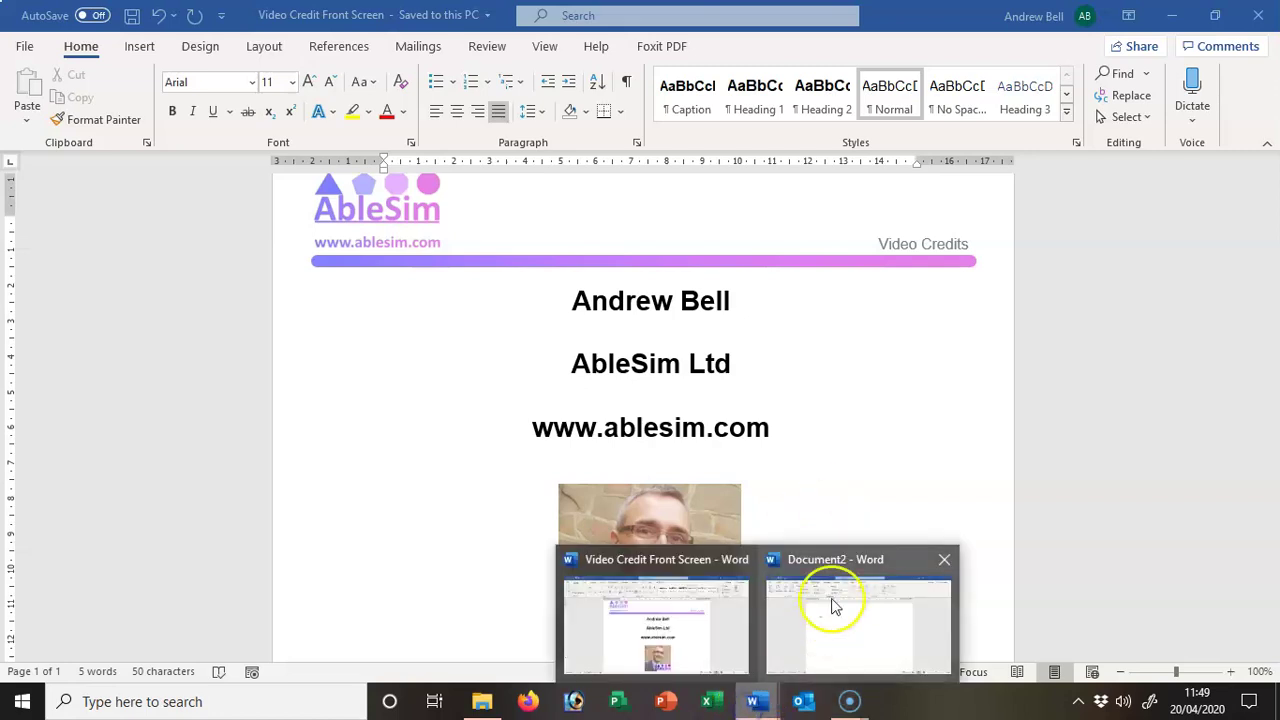
pyautogui.click(838, 608)
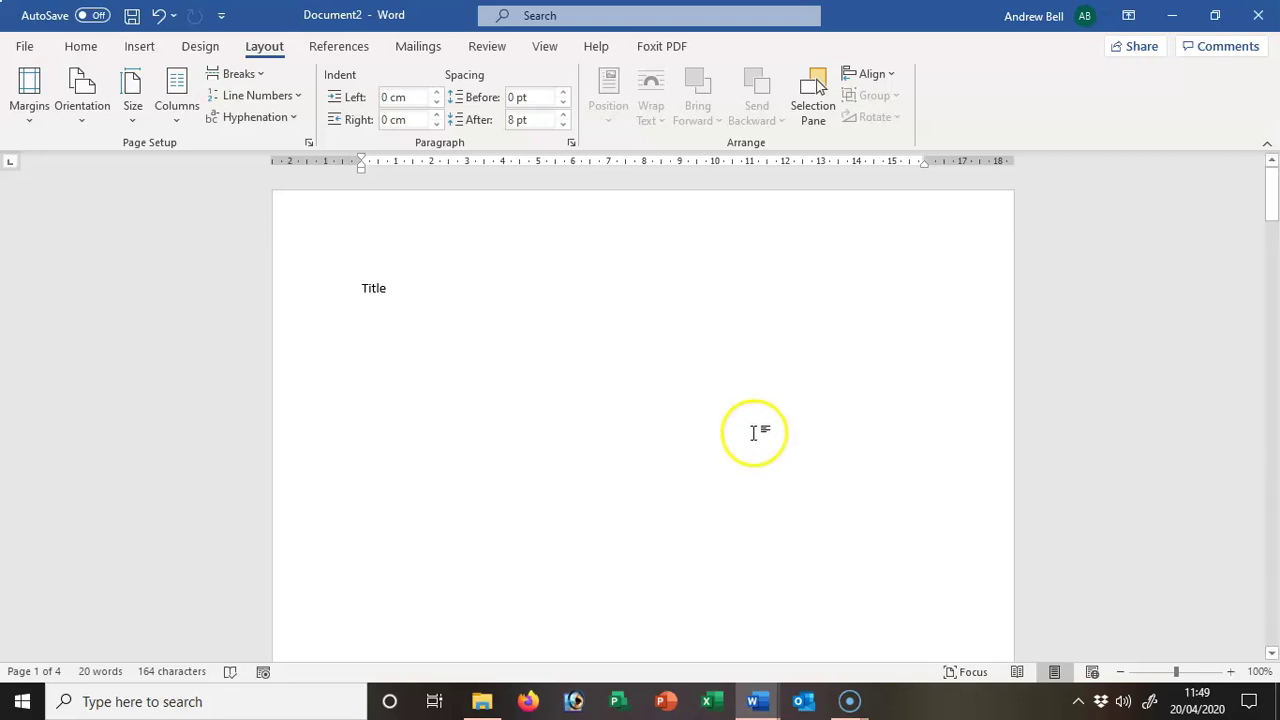
pyautogui.scroll(-10, 766, 449)
pyautogui.scroll(-5, 768, 467)
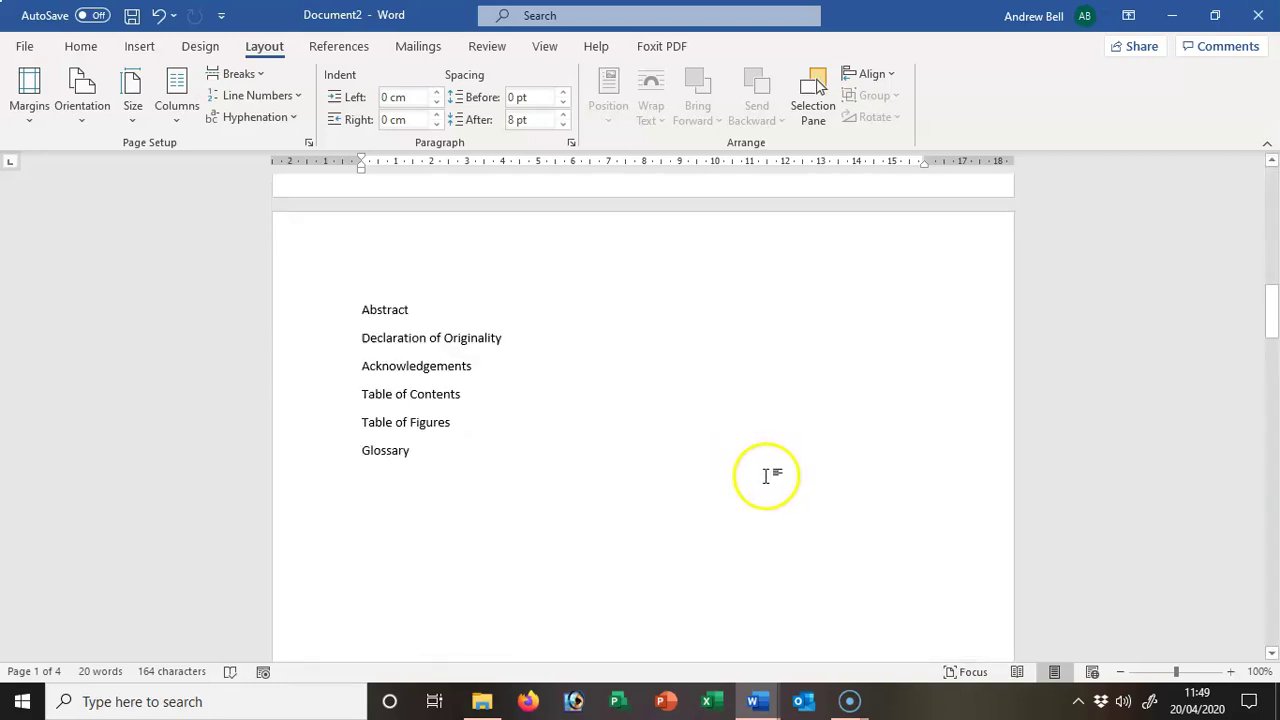
pyautogui.scroll(-3, 646, 429)
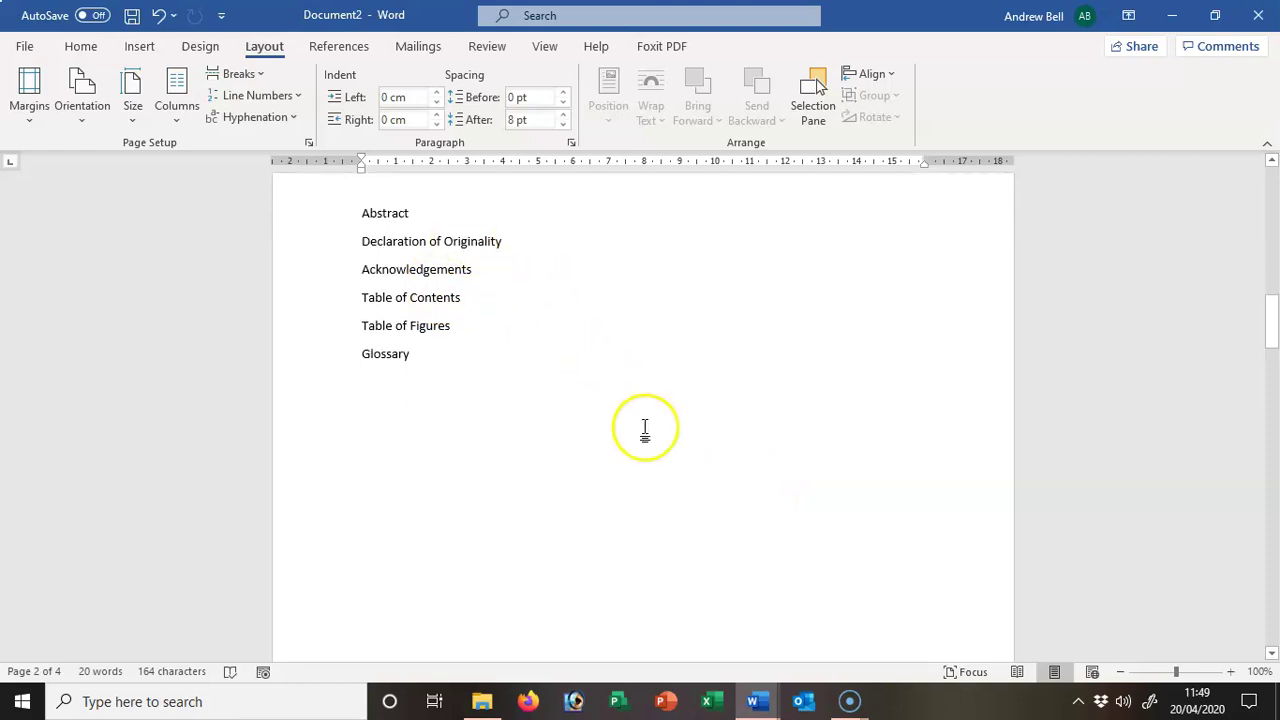
pyautogui.scroll(2, 646, 429)
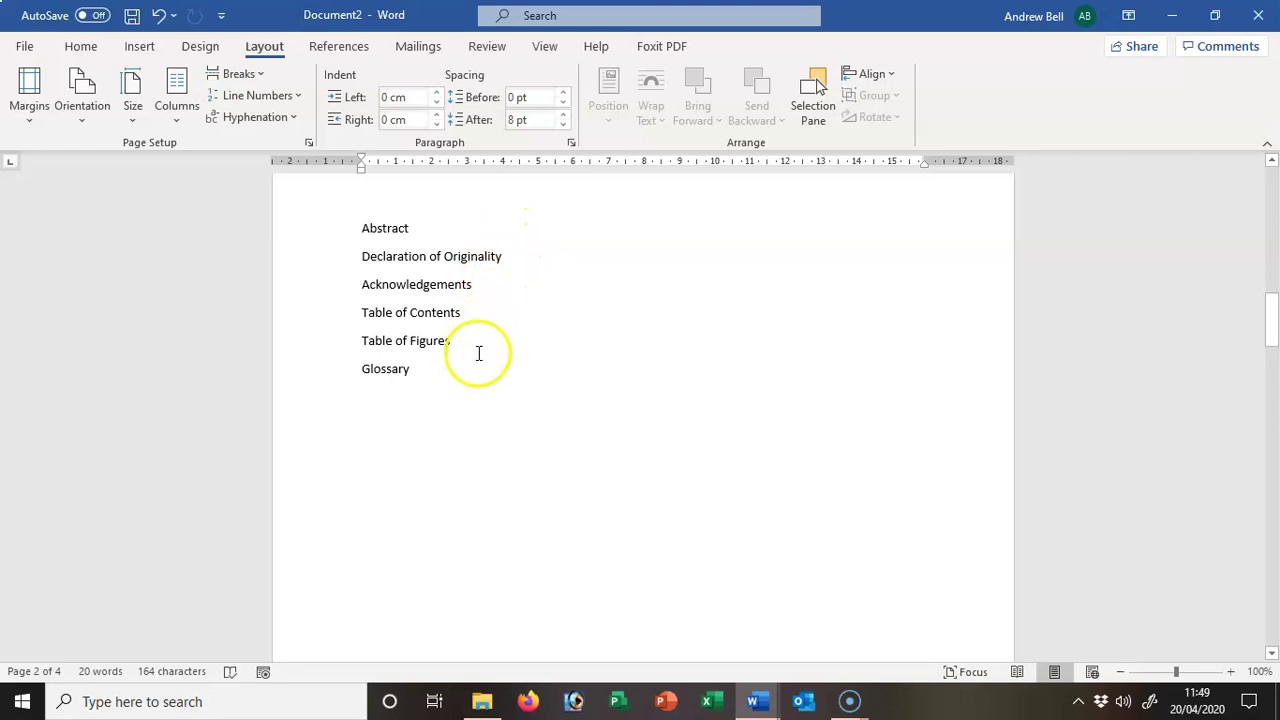
pyautogui.scroll(1, 546, 340)
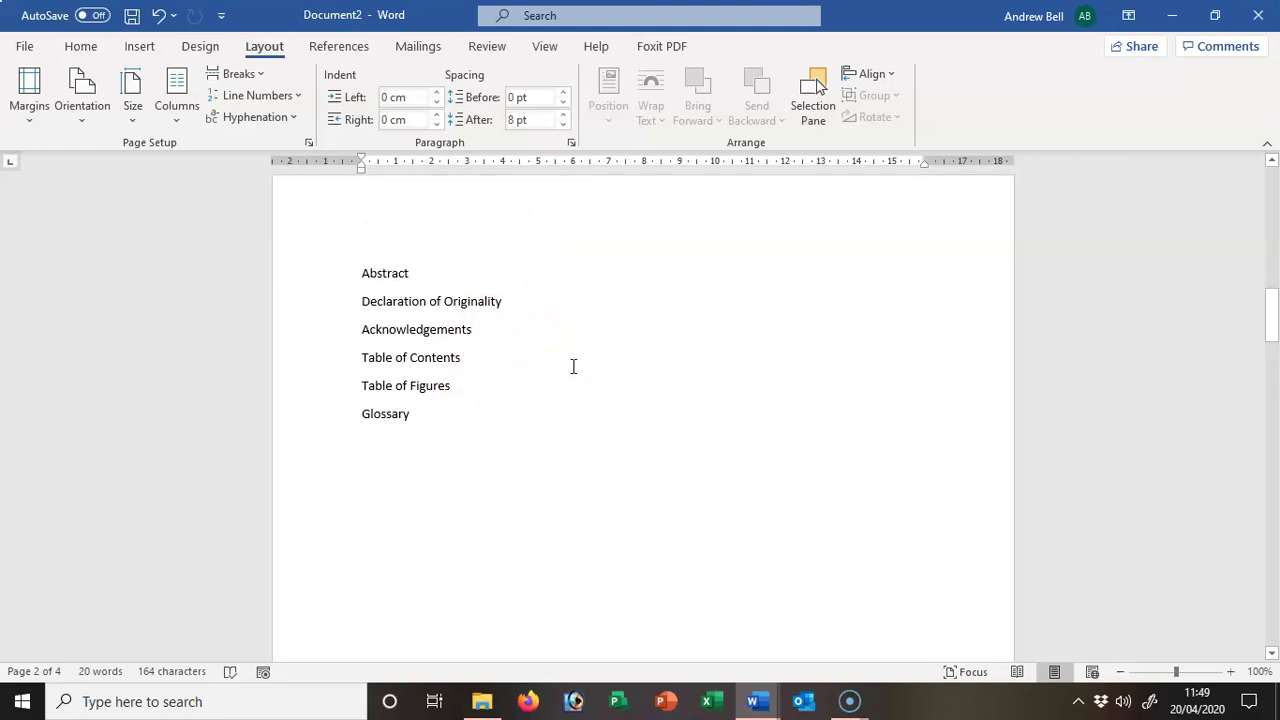
pyautogui.scroll(-15, 573, 366)
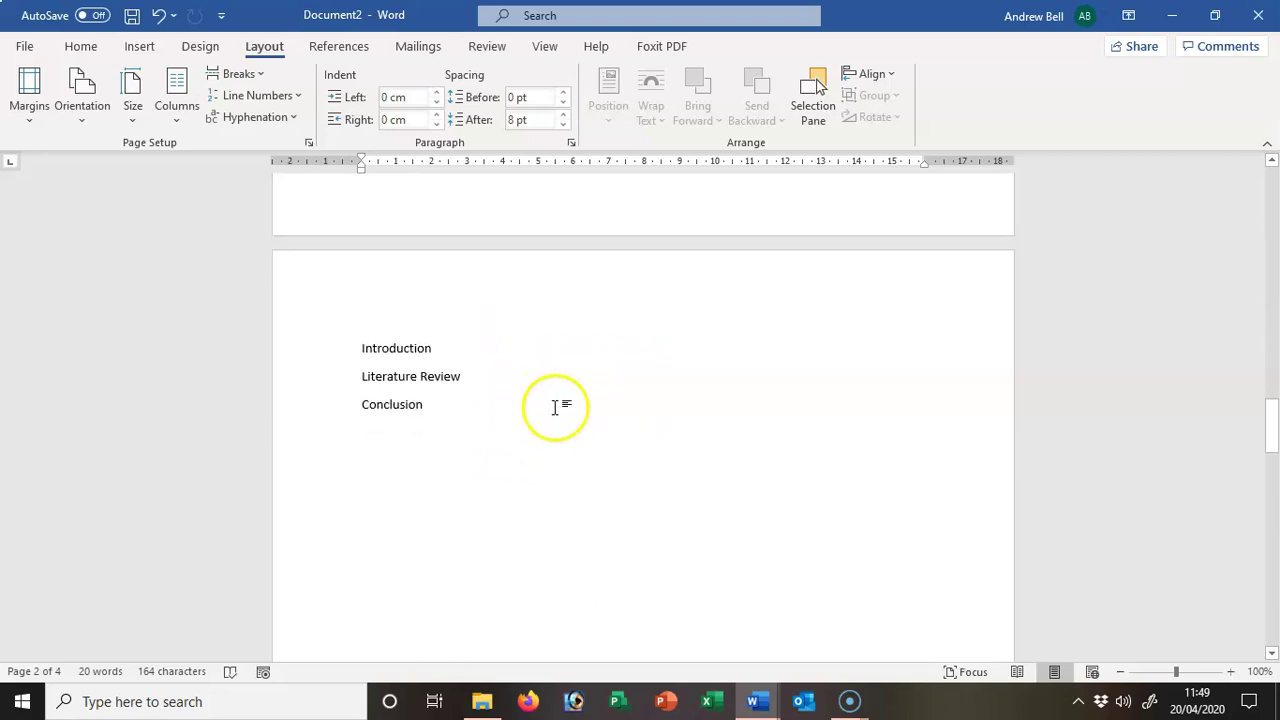
pyautogui.scroll(-20, 554, 407)
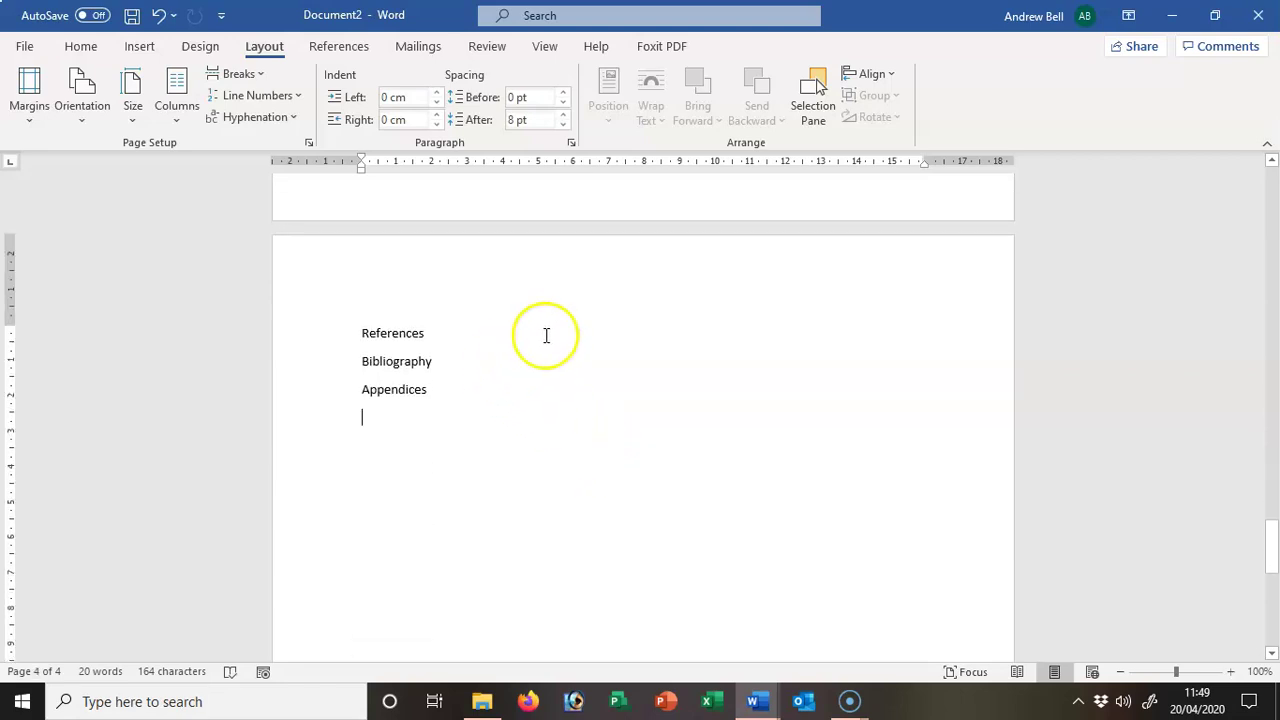
pyautogui.click(545, 425)
# Return to page 2 and select the Abstract line.
pyautogui.scroll(15, 622, 446)
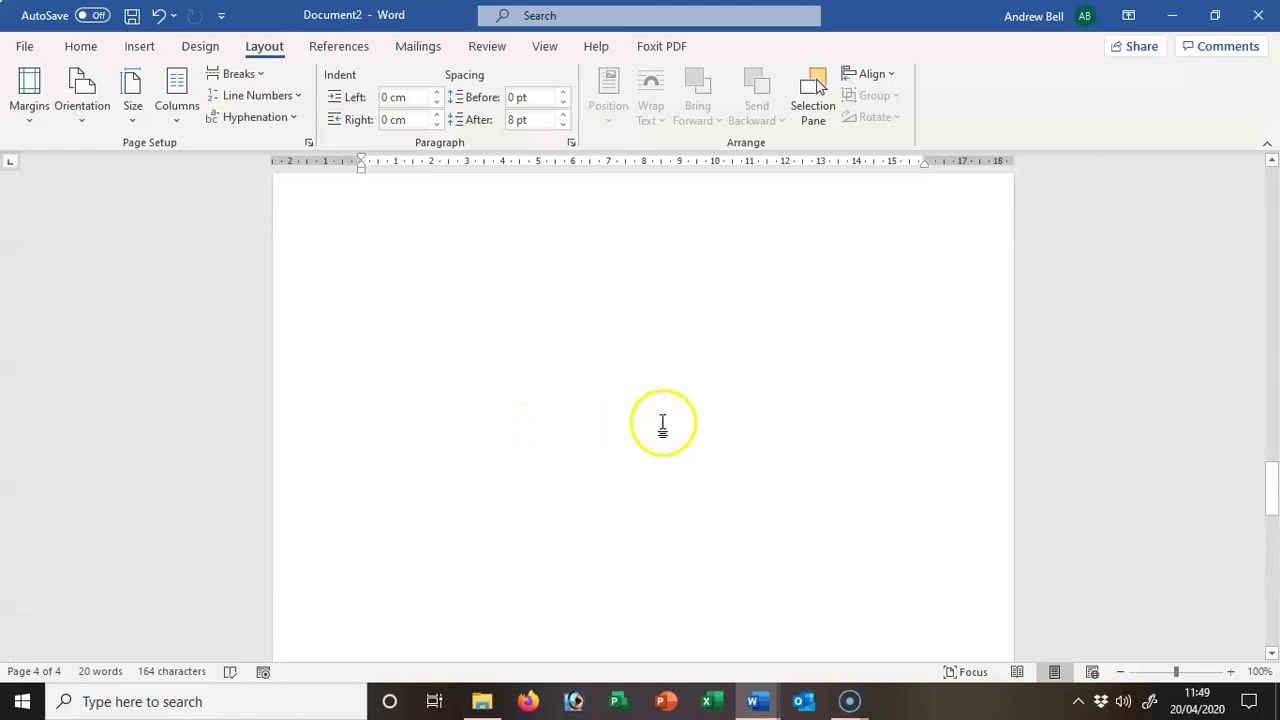
pyautogui.scroll(12, 600, 440)
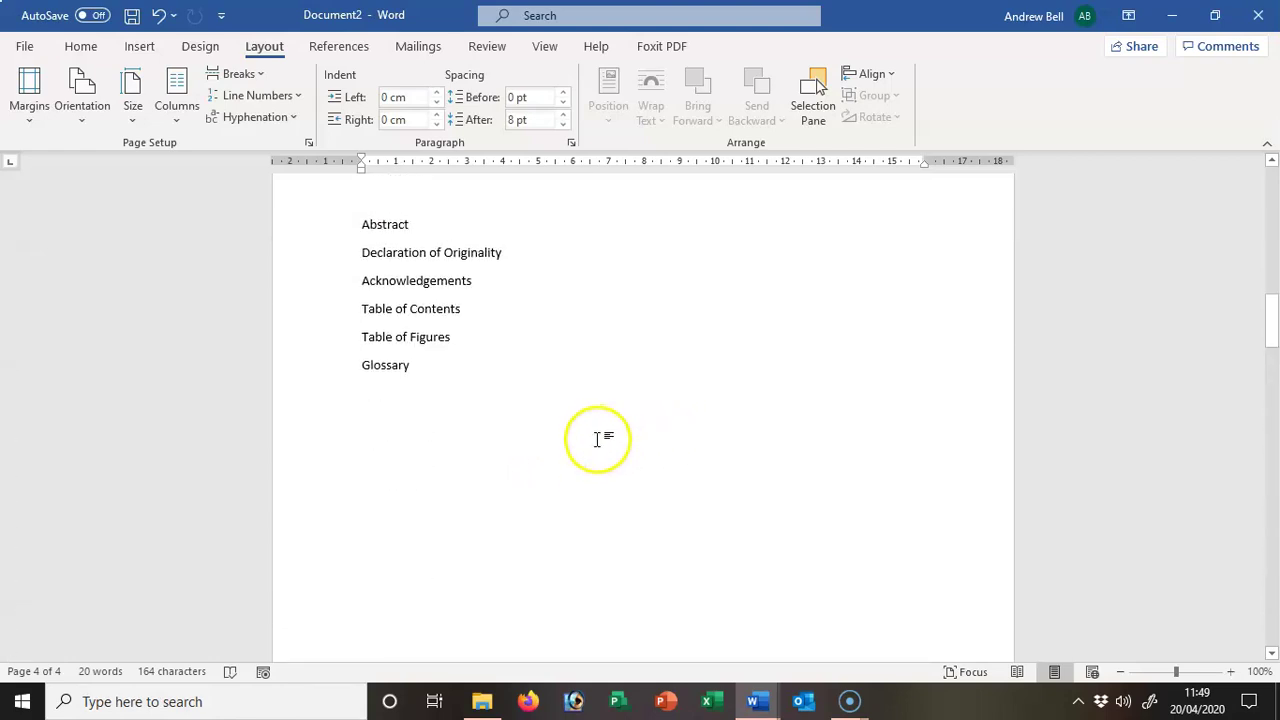
pyautogui.scroll(3, 605, 447)
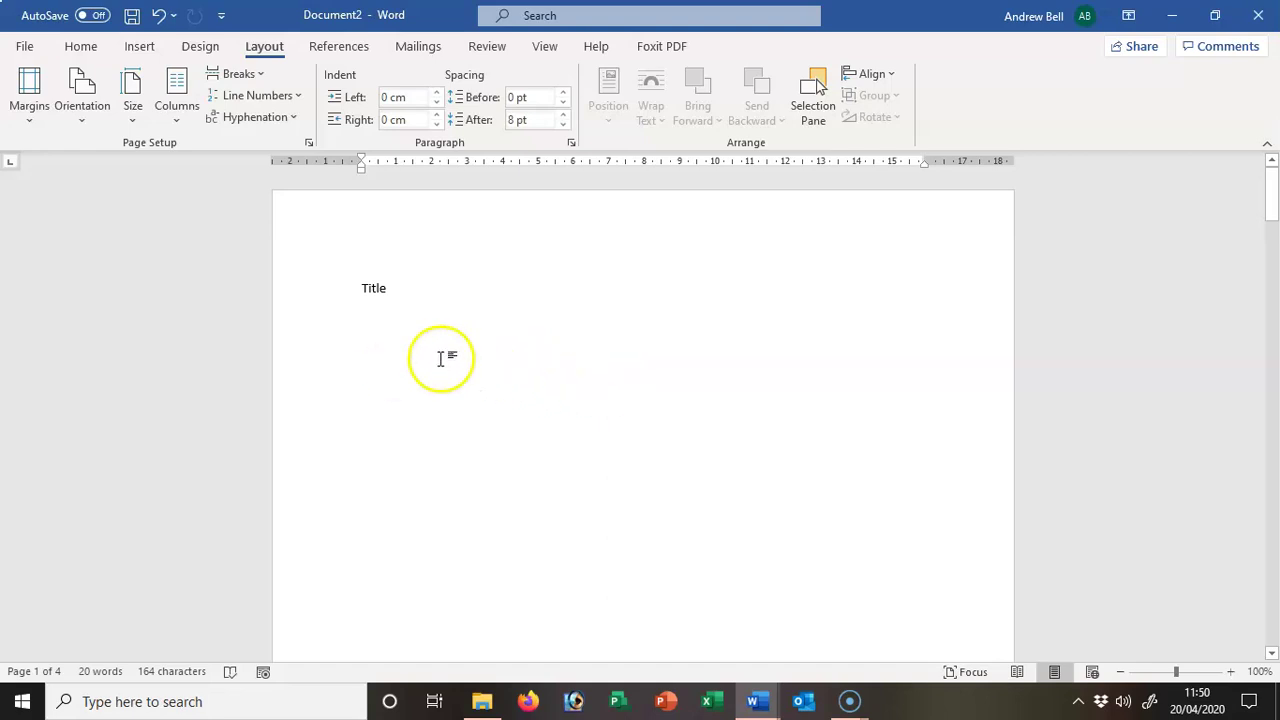
pyautogui.scroll(-10, 566, 345)
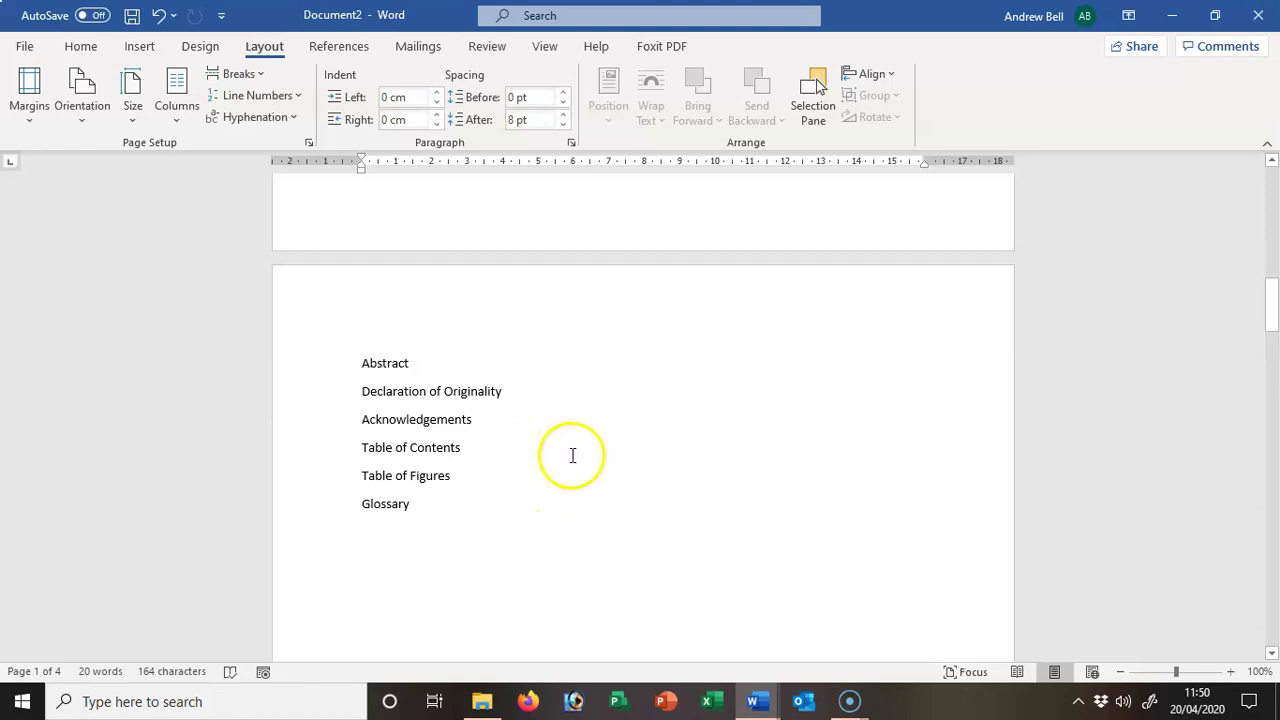
pyautogui.click(330, 365)
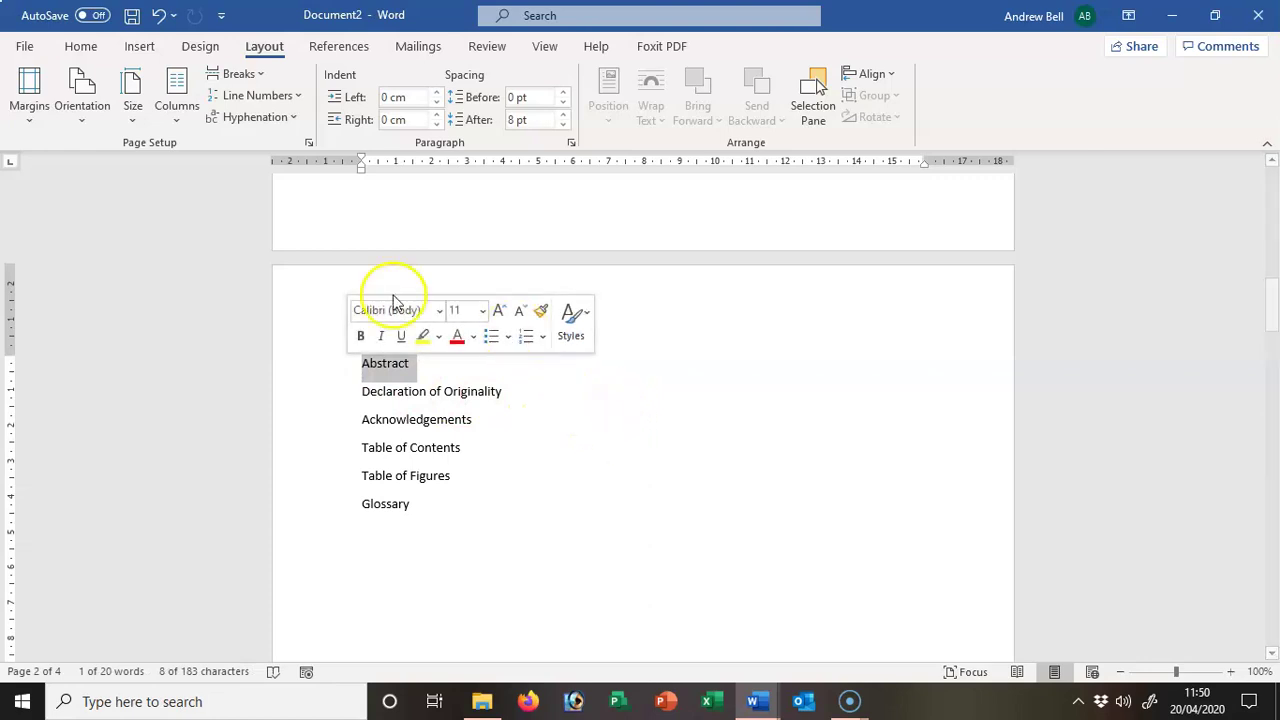
# Insert a Plain Number 2 page number centred at the bottom of the page.
pyautogui.click(142, 46)
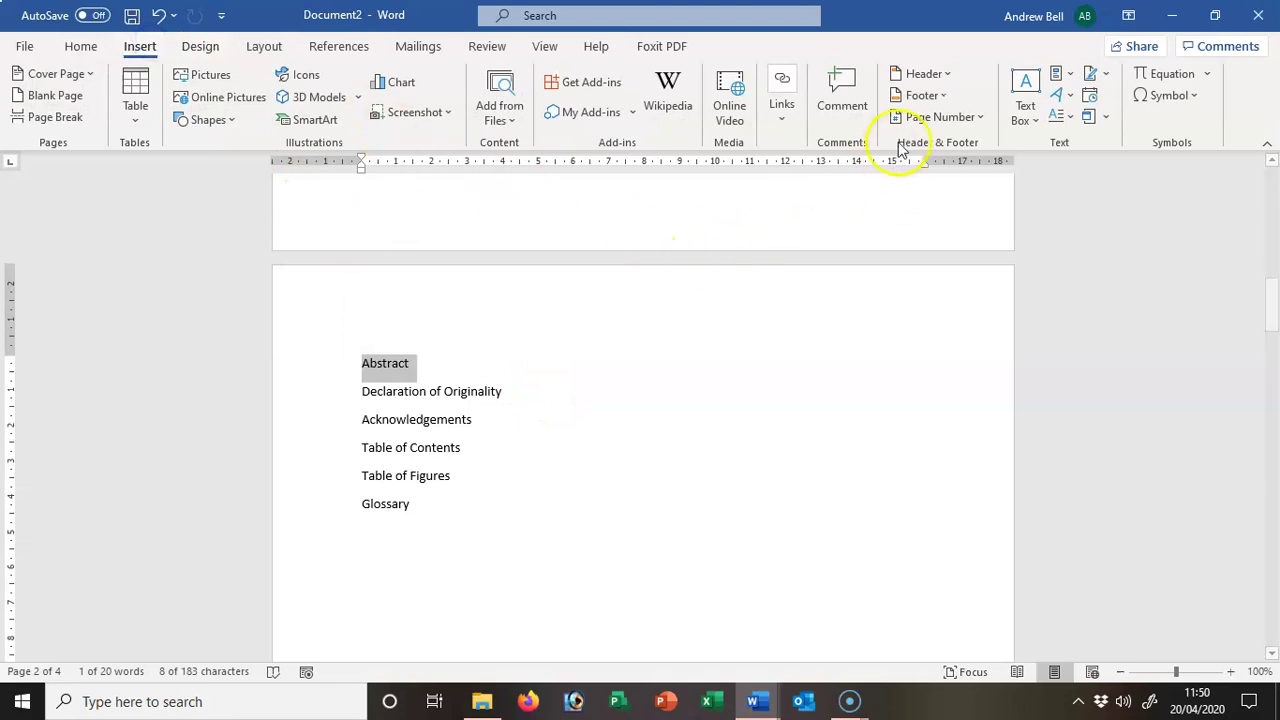
pyautogui.click(927, 119)
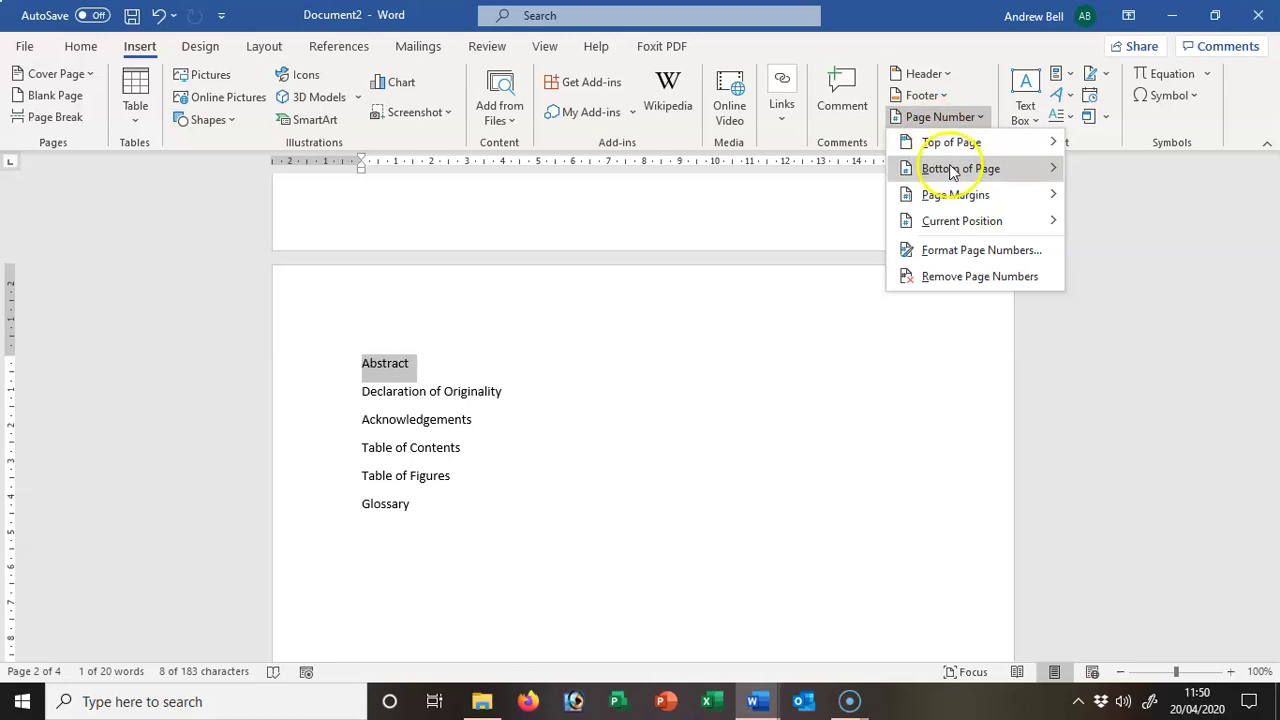
pyautogui.moveTo(945, 170)
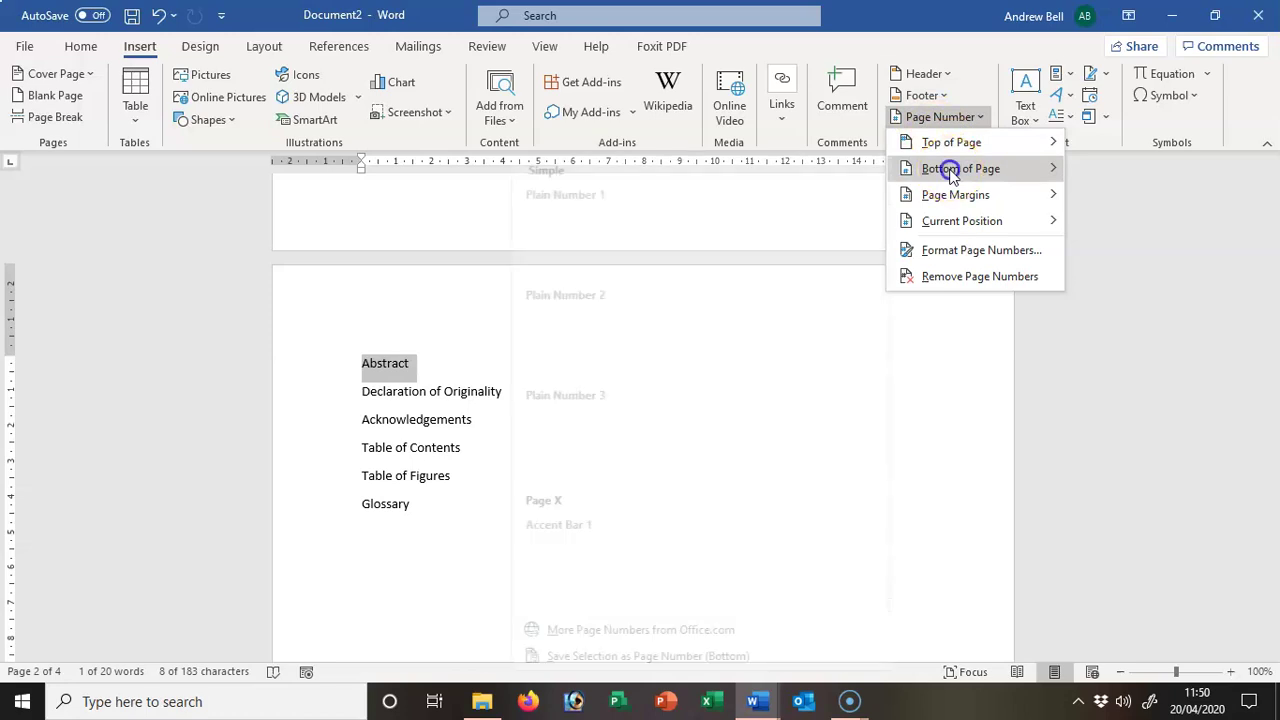
pyautogui.click(692, 347)
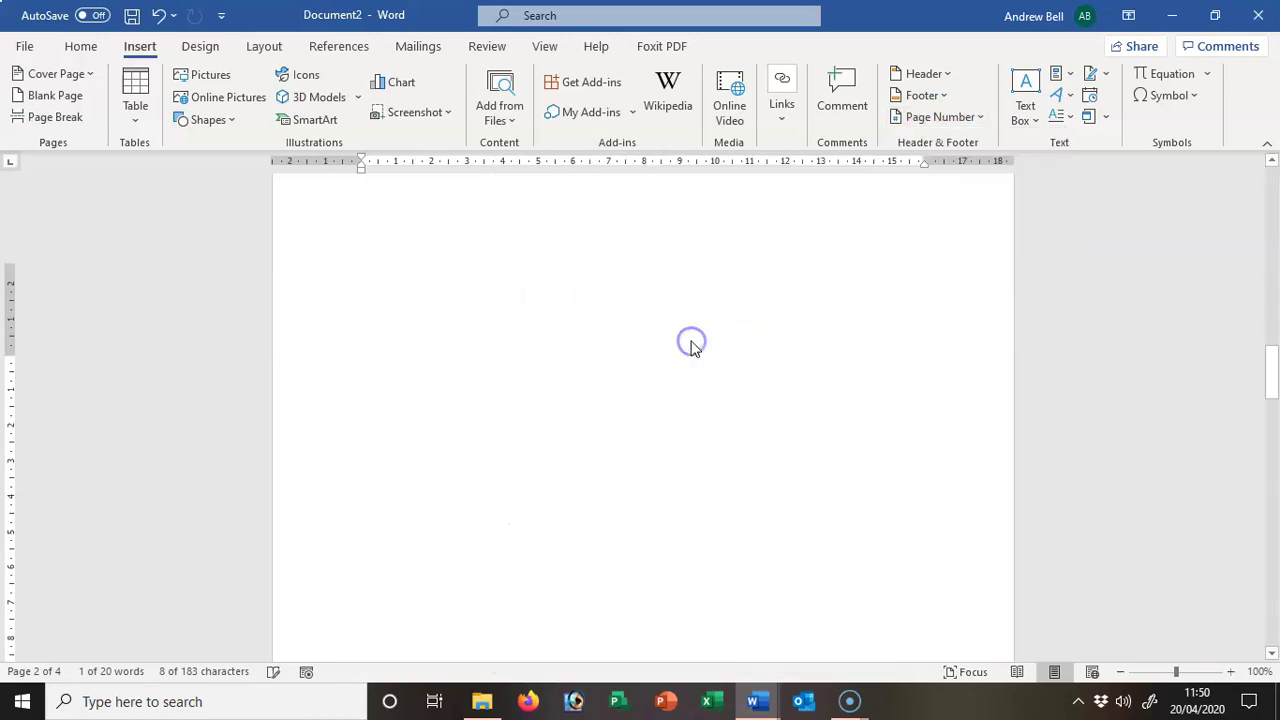
# Select the page number 2 in the Section 2 footer.
pyautogui.scroll(-5, 710, 475)
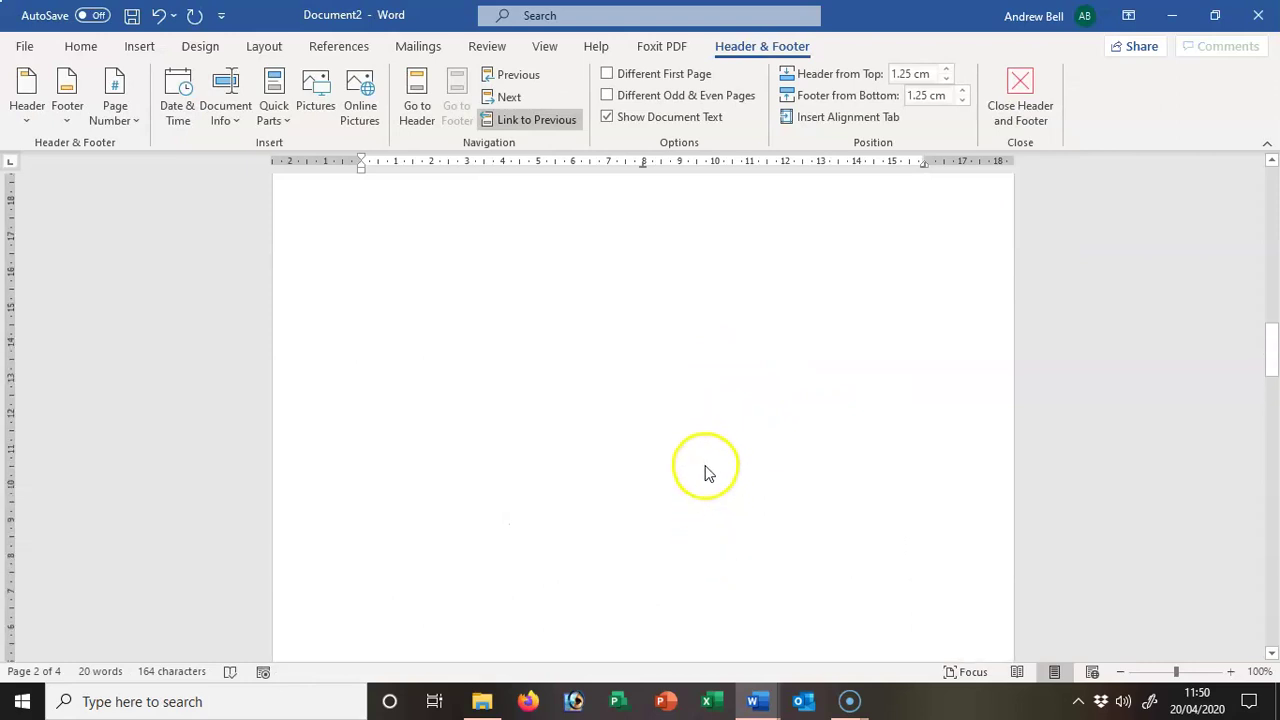
pyautogui.scroll(5, 680, 460)
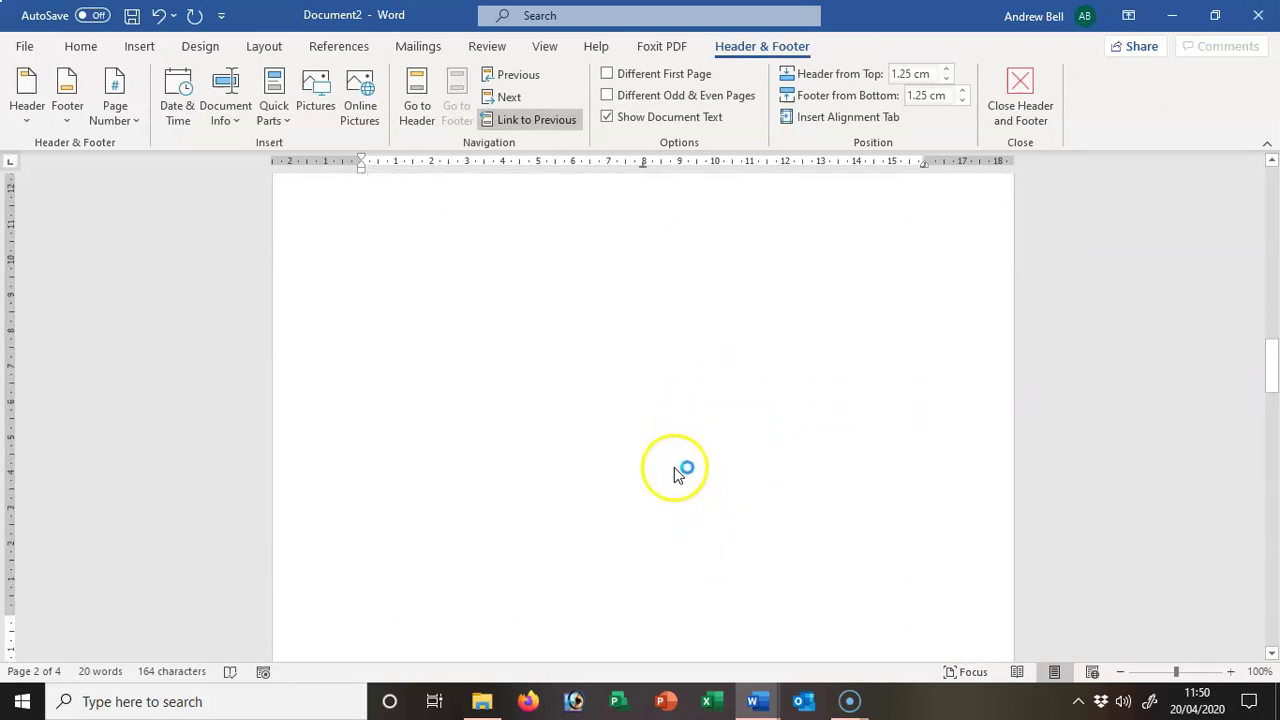
pyautogui.scroll(-5, 697, 566)
pyautogui.scroll(12, 692, 515)
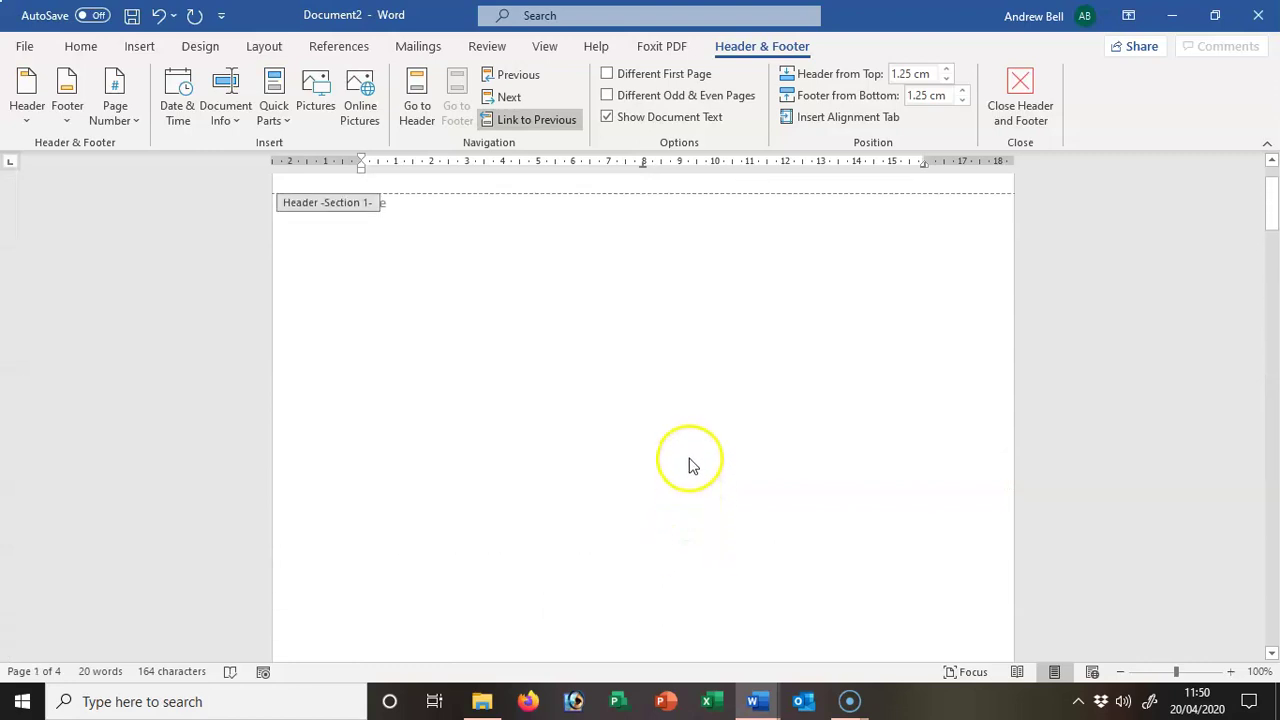
pyautogui.scroll(-12, 690, 465)
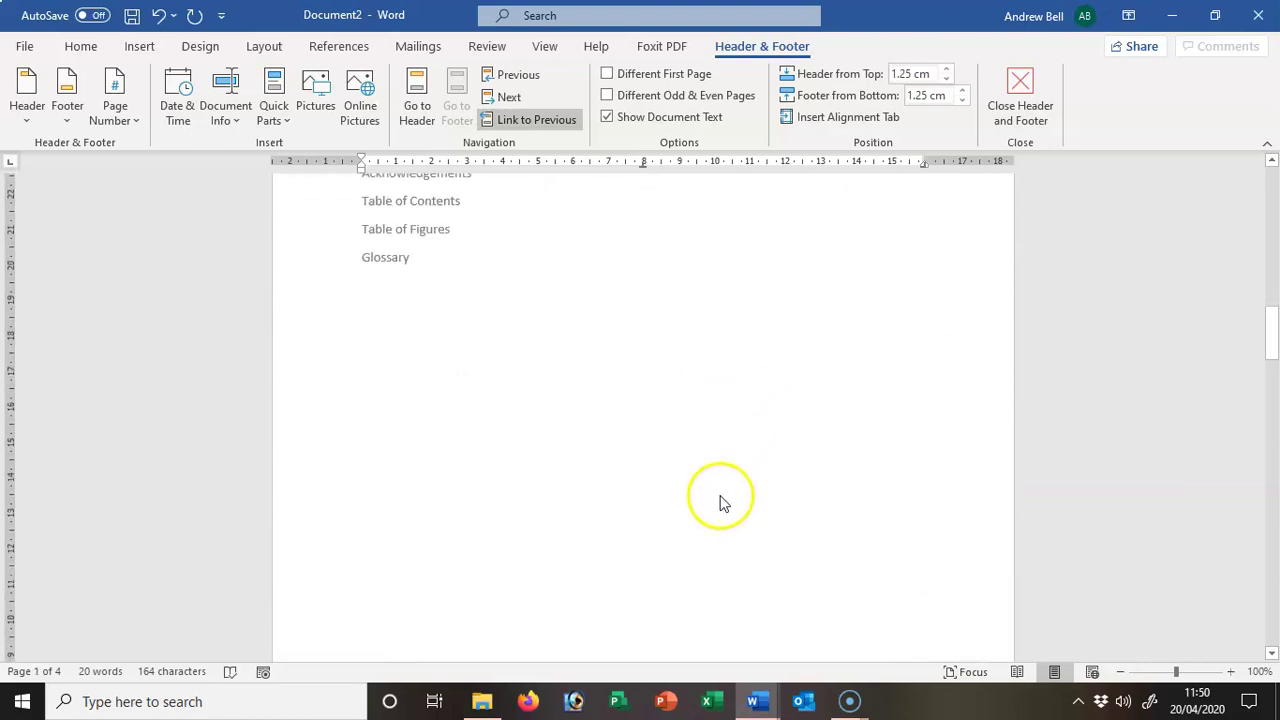
pyautogui.scroll(-9, 723, 502)
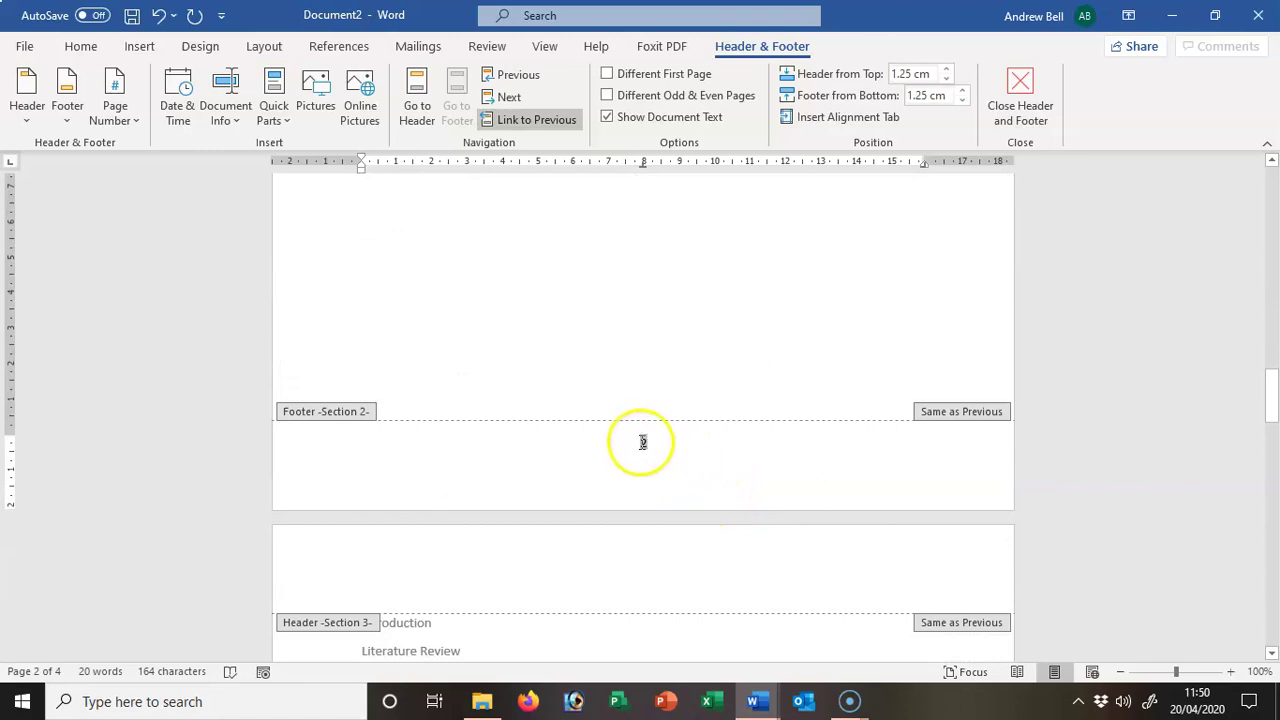
pyautogui.doubleClick(643, 444)
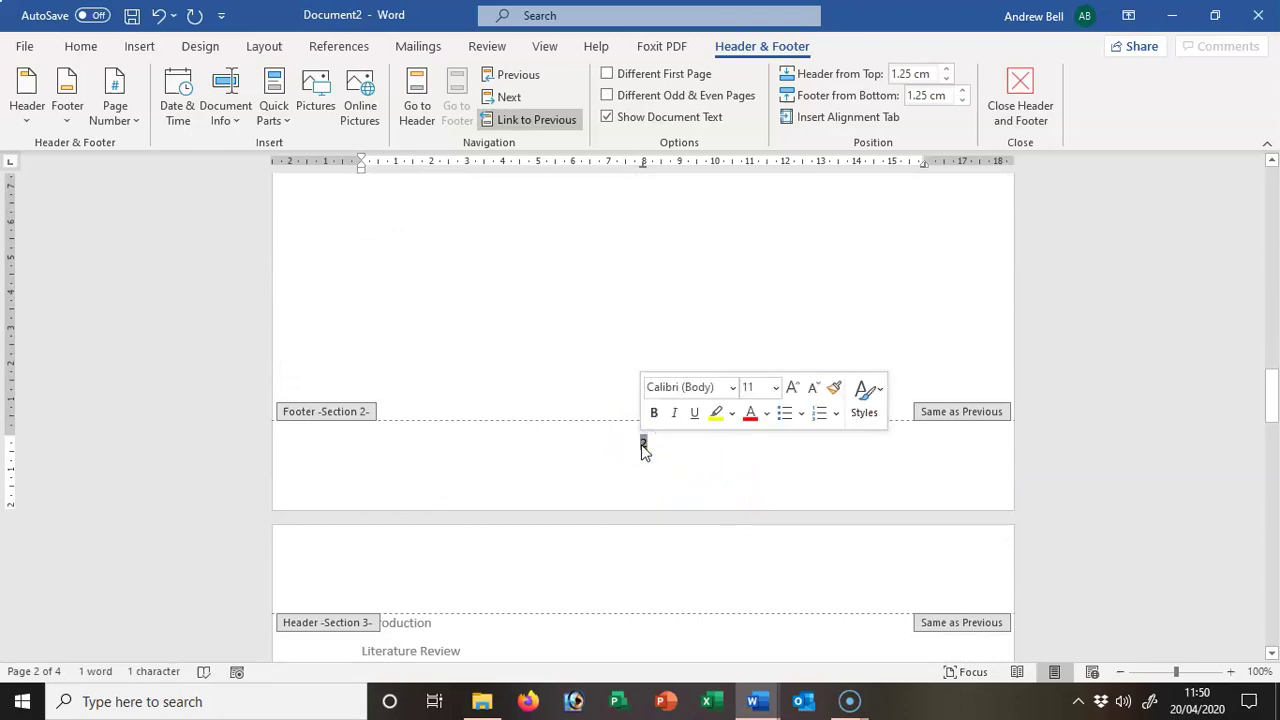
# Format the Section 2 page numbers as i, ii, iii, starting at i.
pyautogui.rightClick(643, 449)
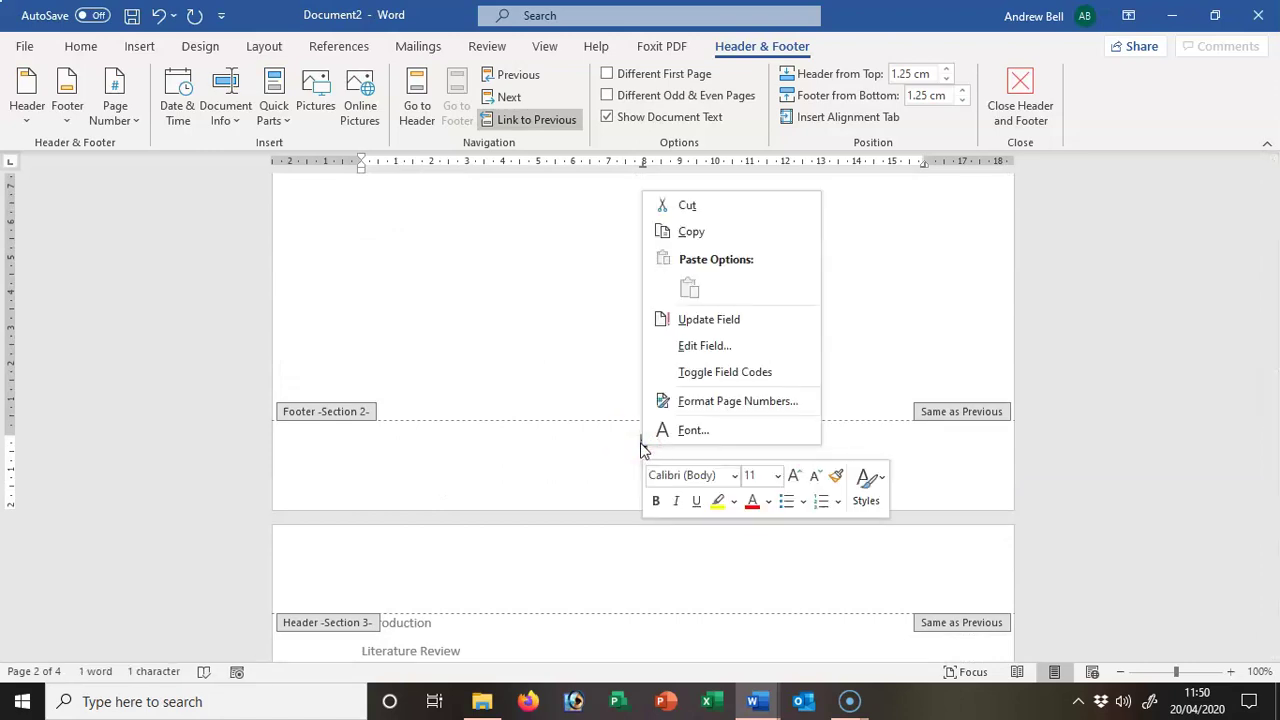
pyautogui.click(727, 404)
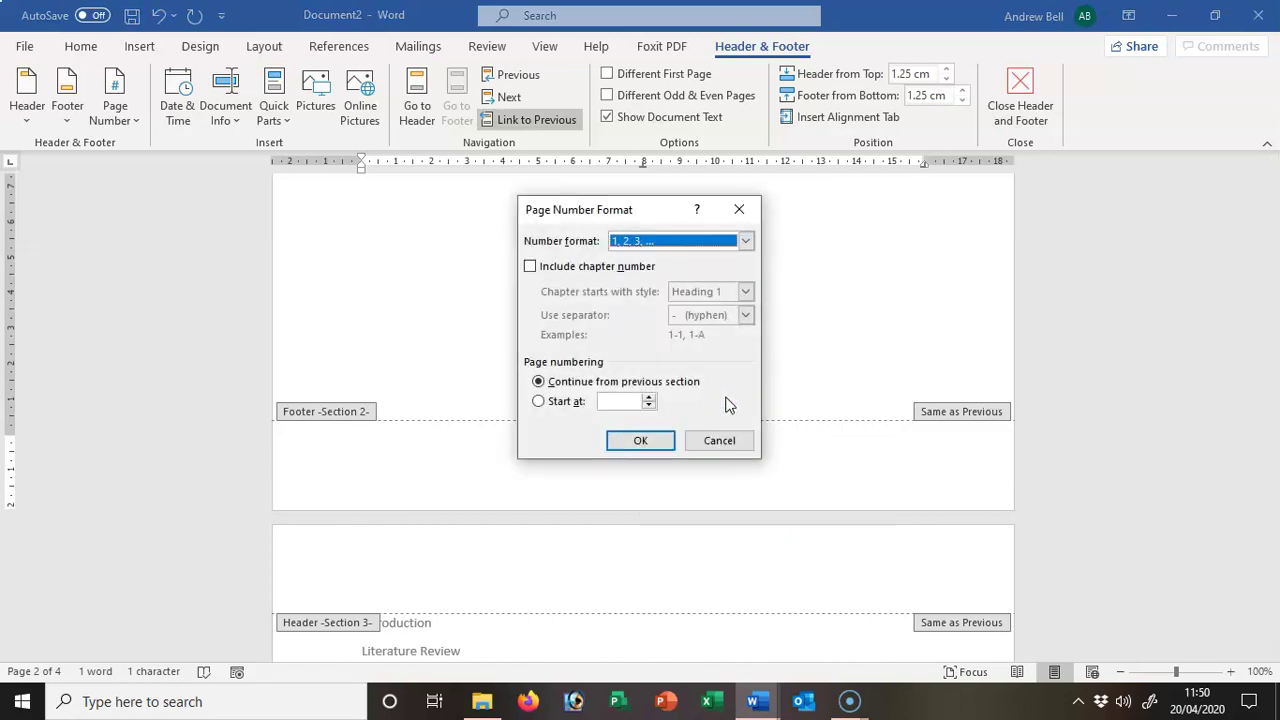
pyautogui.click(648, 243)
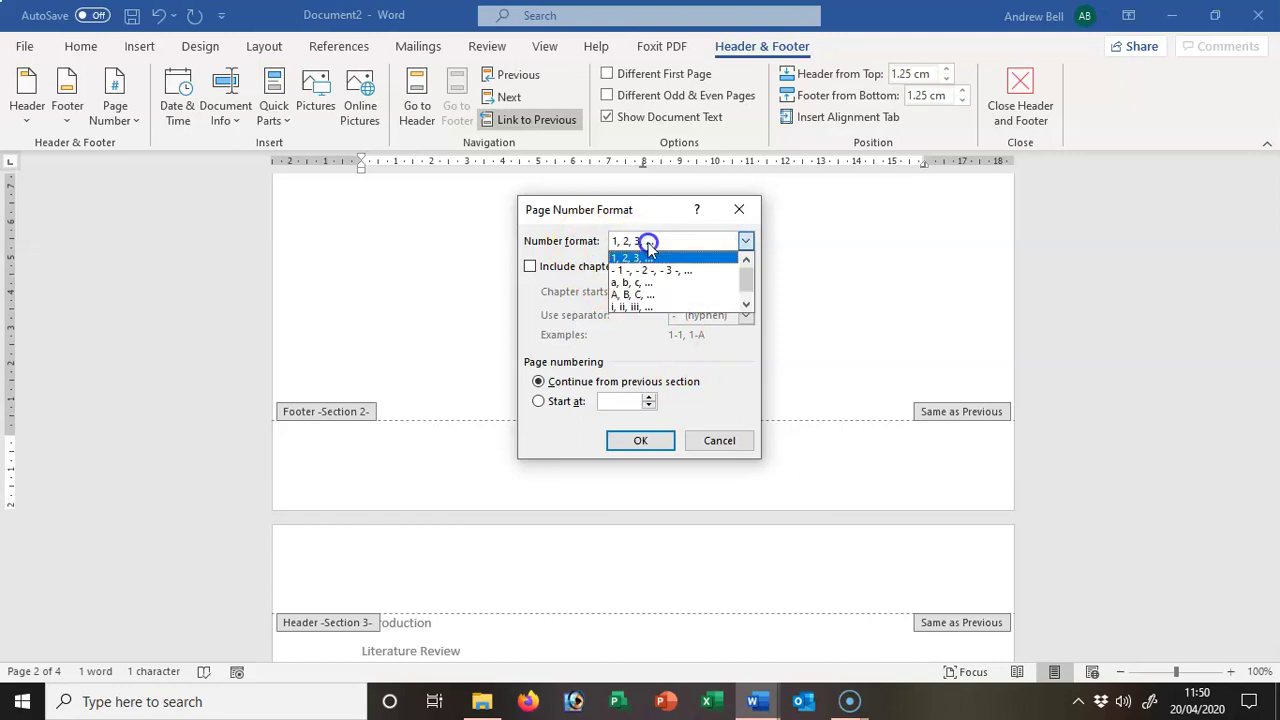
pyautogui.click(640, 308)
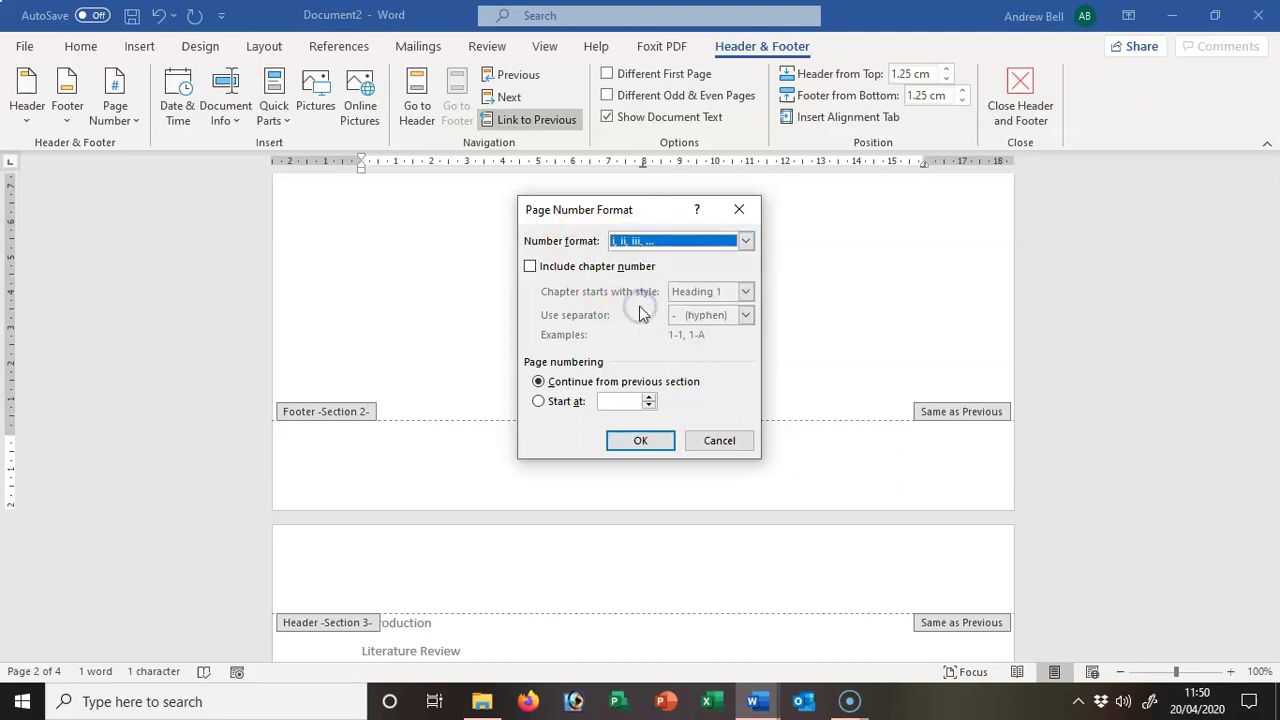
pyautogui.click(539, 402)
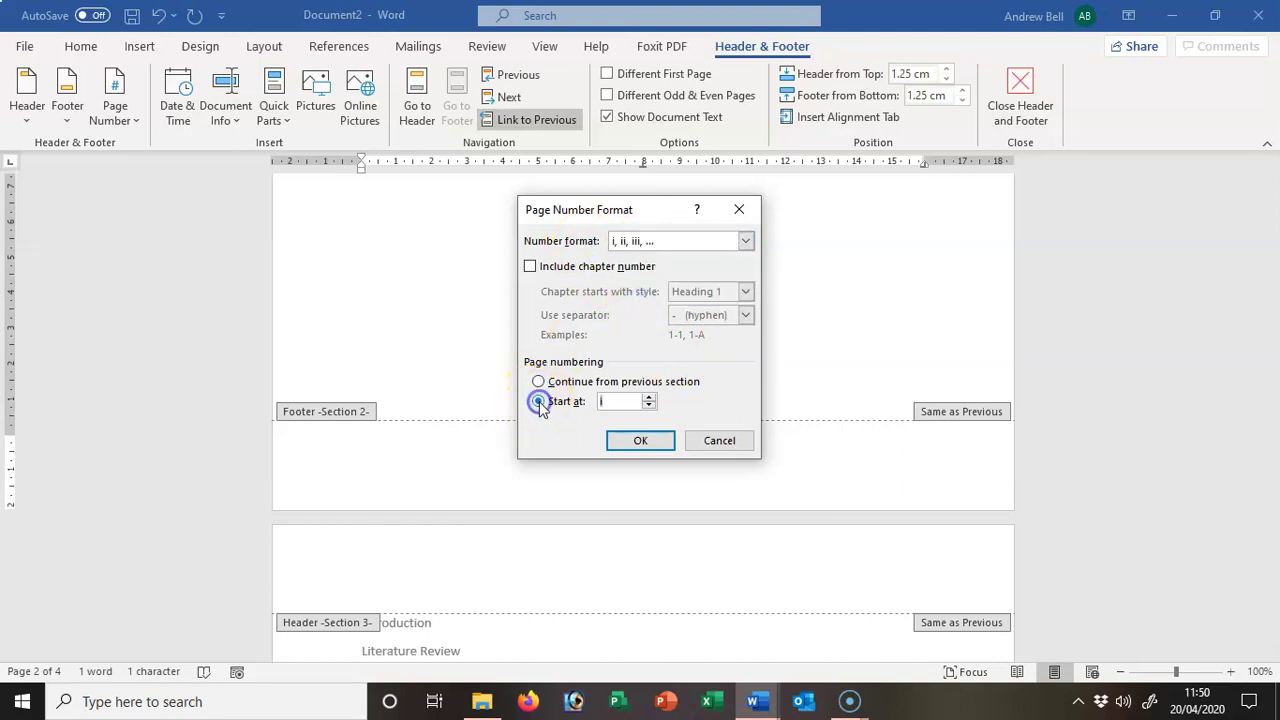
pyautogui.click(640, 440)
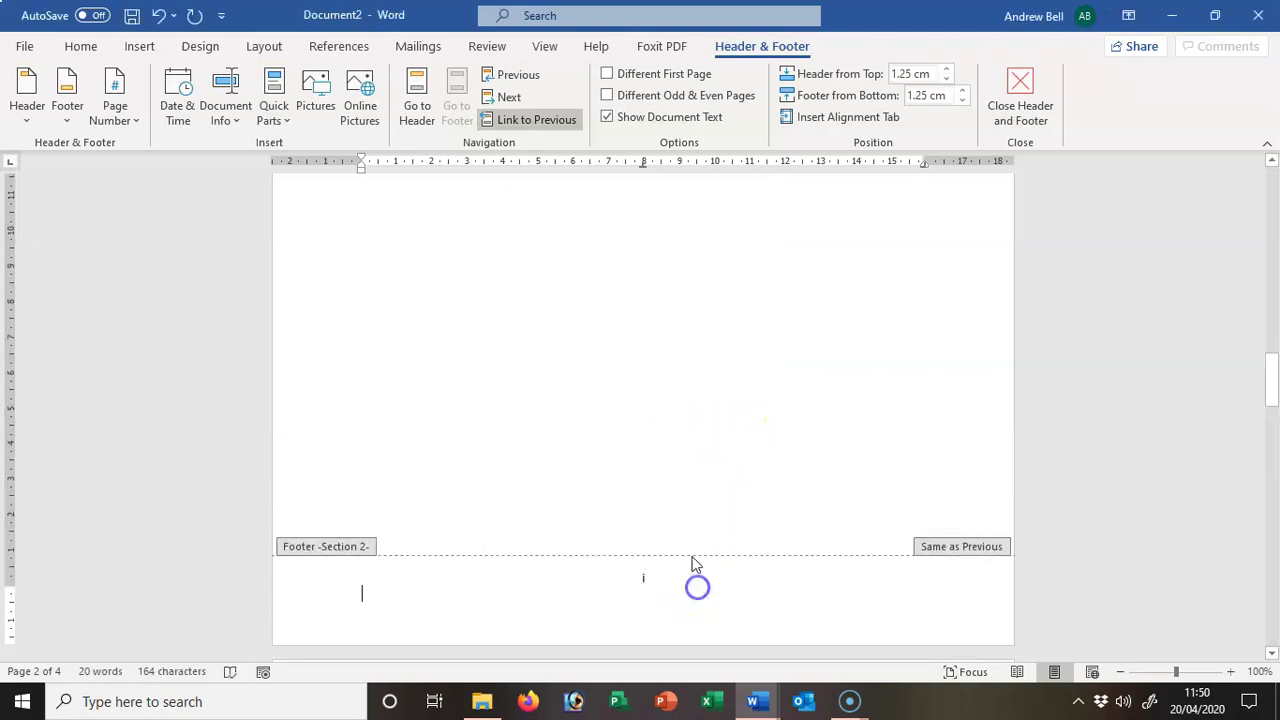
# Turn on Different First Page so the Section 1 title page footer has no number.
pyautogui.scroll(8, 728, 491)
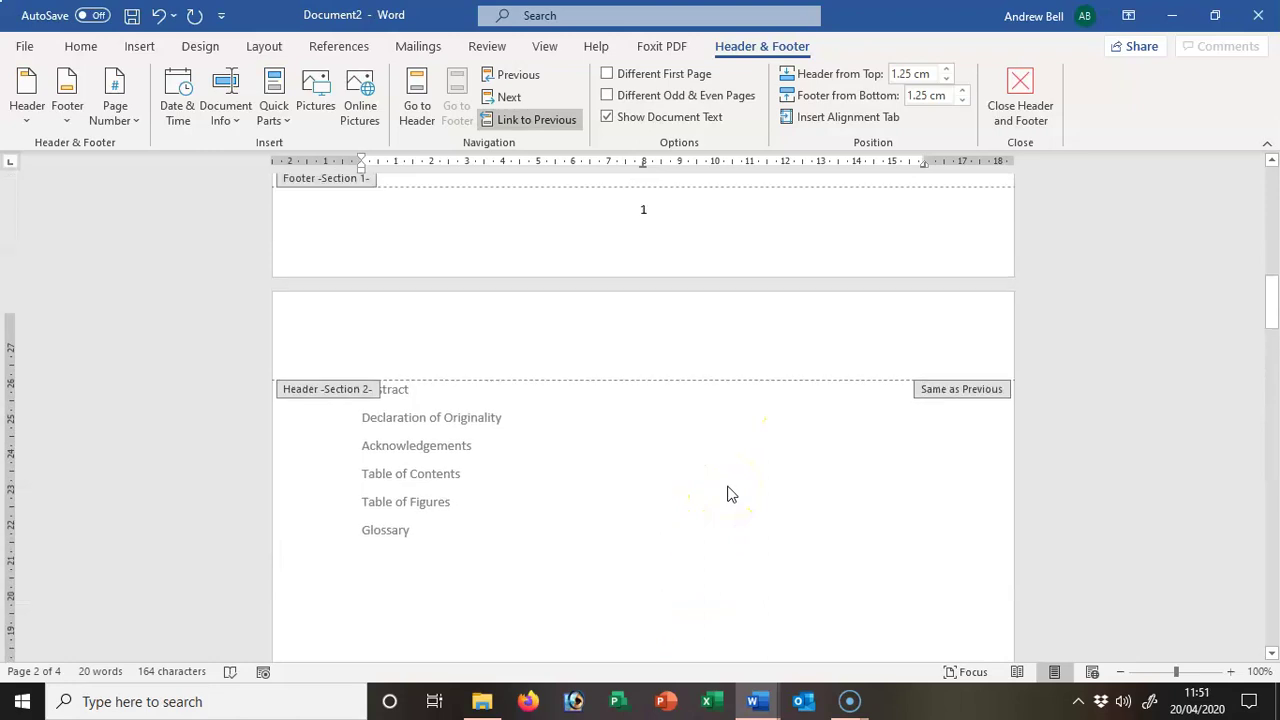
pyautogui.scroll(5, 728, 491)
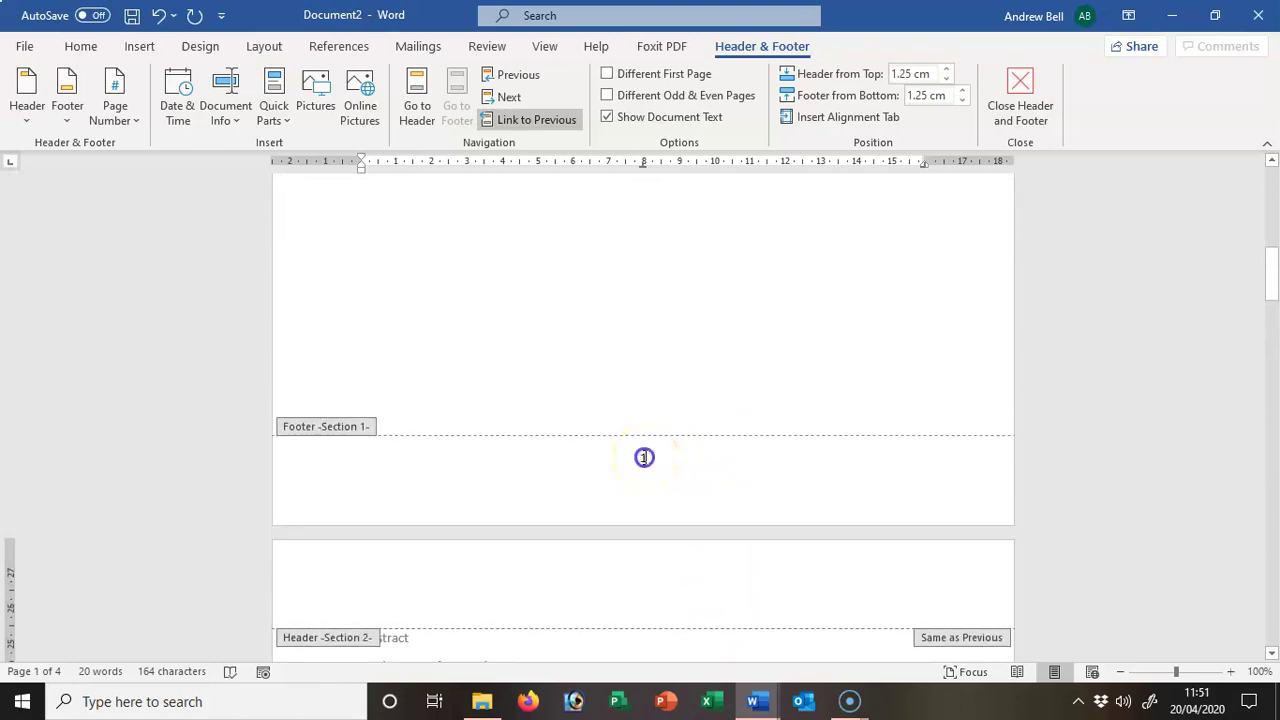
pyautogui.doubleClick(641, 457)
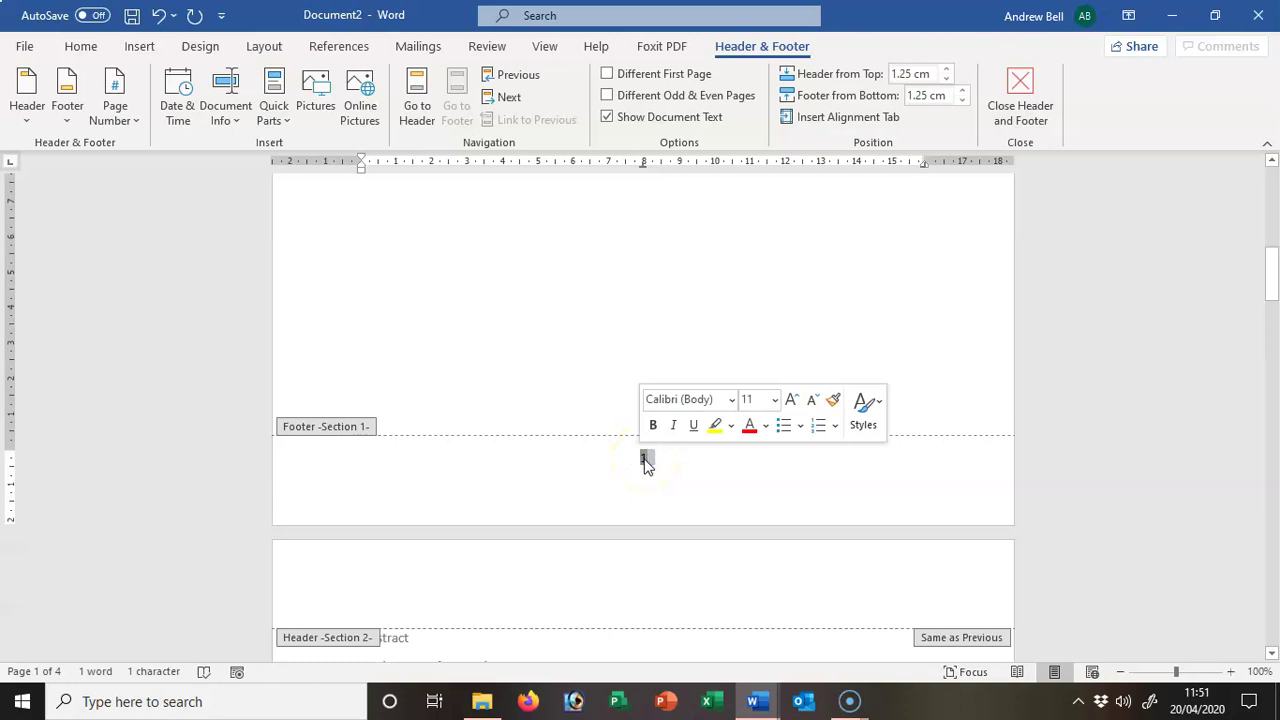
pyautogui.click(606, 76)
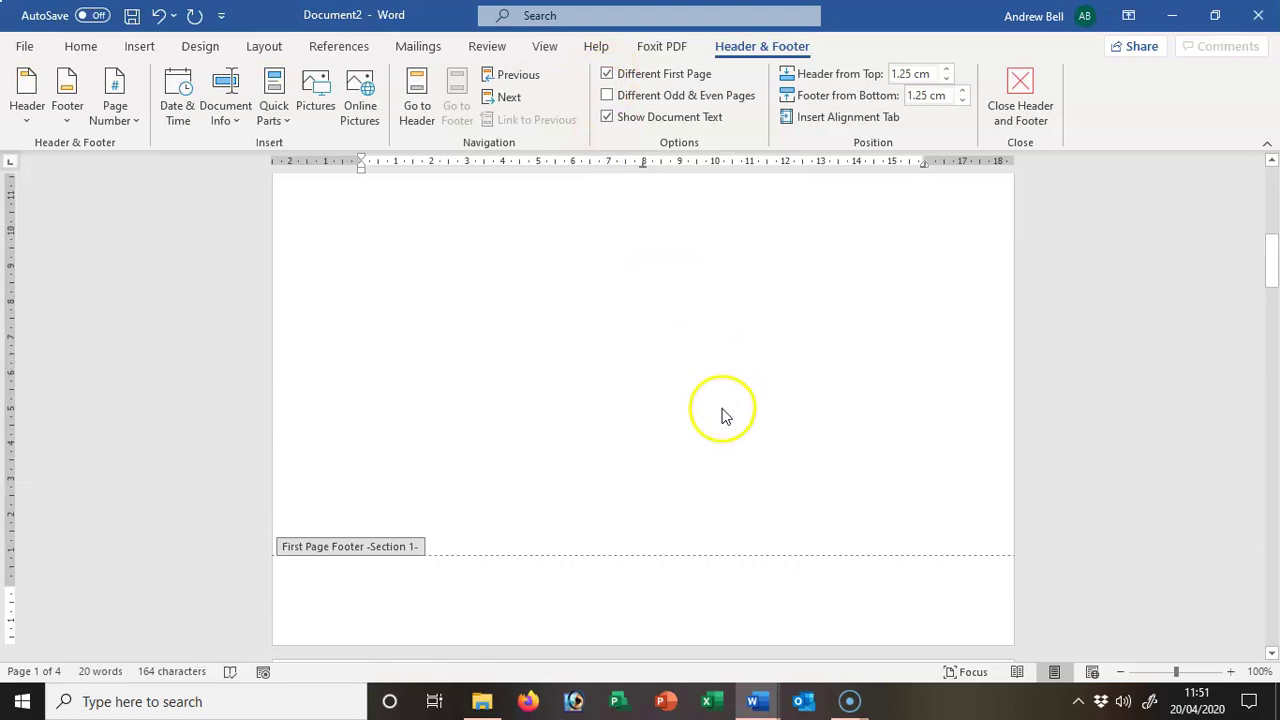
# Scroll through the footers to check Roman i in Section 2 and Arabic 2 in Section 3.
pyautogui.scroll(5, 725, 415)
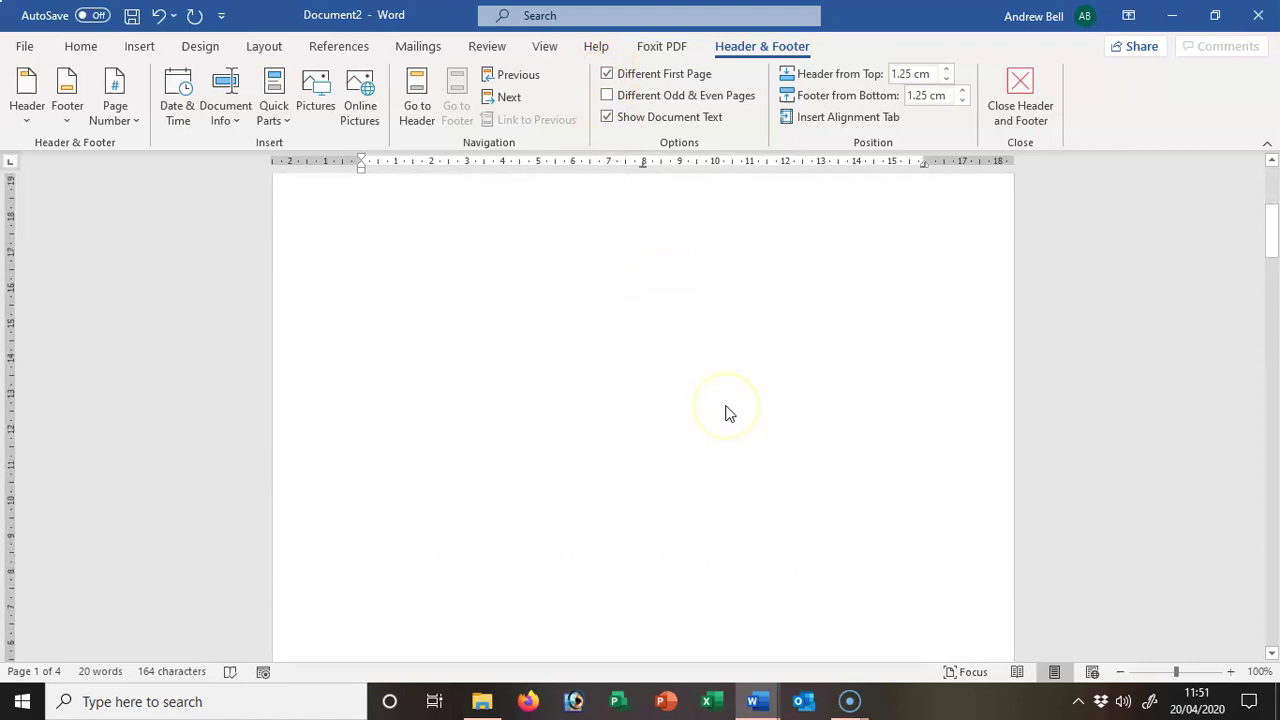
pyautogui.scroll(-8, 728, 413)
pyautogui.scroll(4, 722, 407)
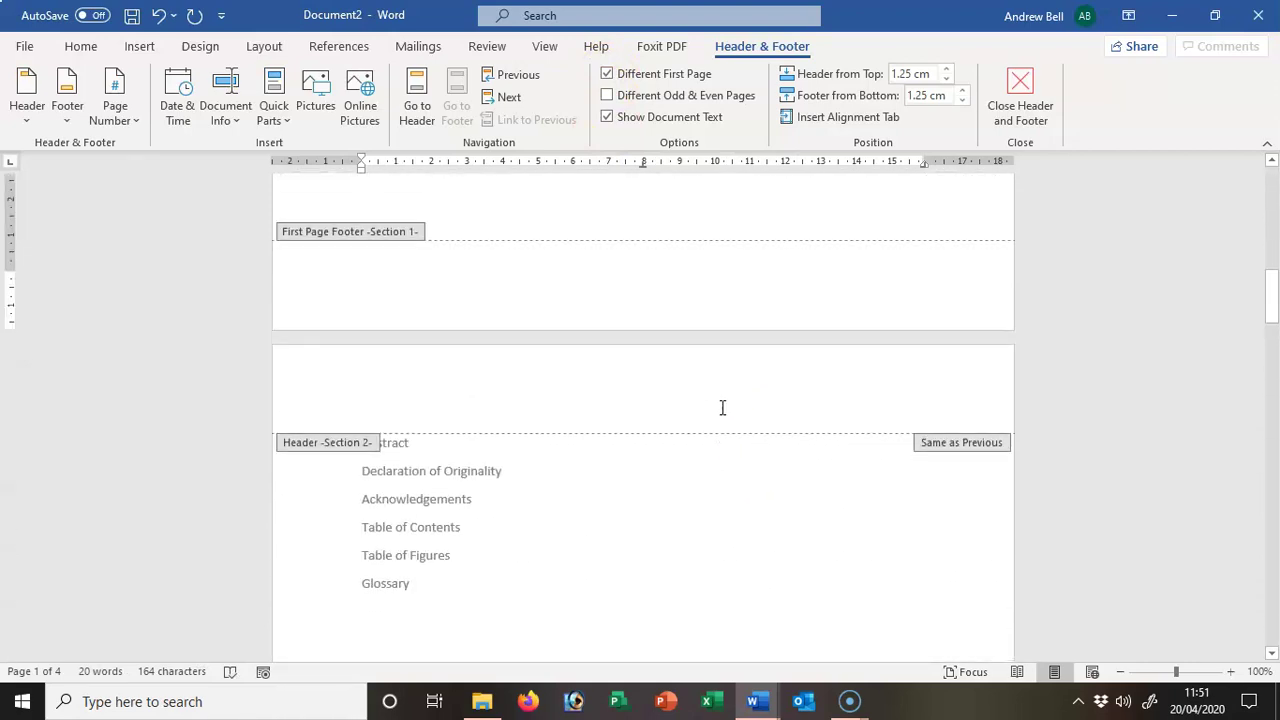
pyautogui.scroll(4, 719, 410)
pyautogui.scroll(-9, 719, 410)
pyautogui.scroll(2, 587, 405)
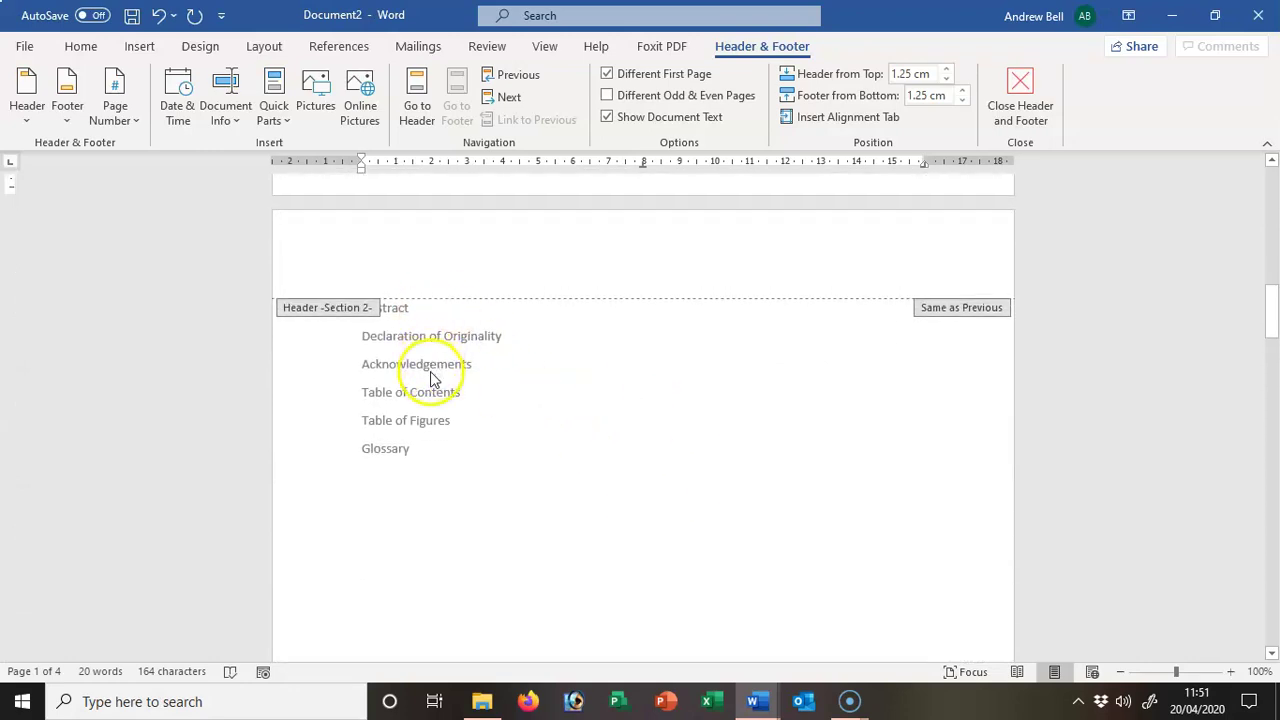
pyautogui.scroll(-5, 788, 398)
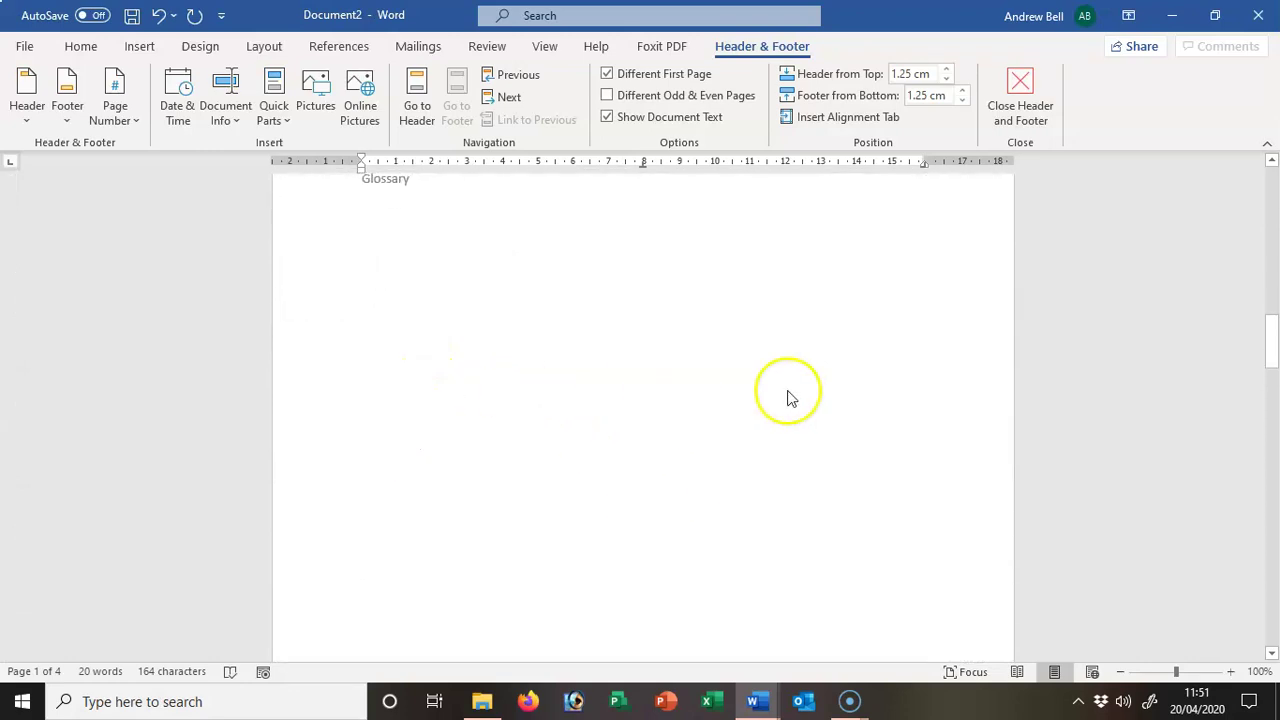
pyautogui.scroll(-5, 788, 398)
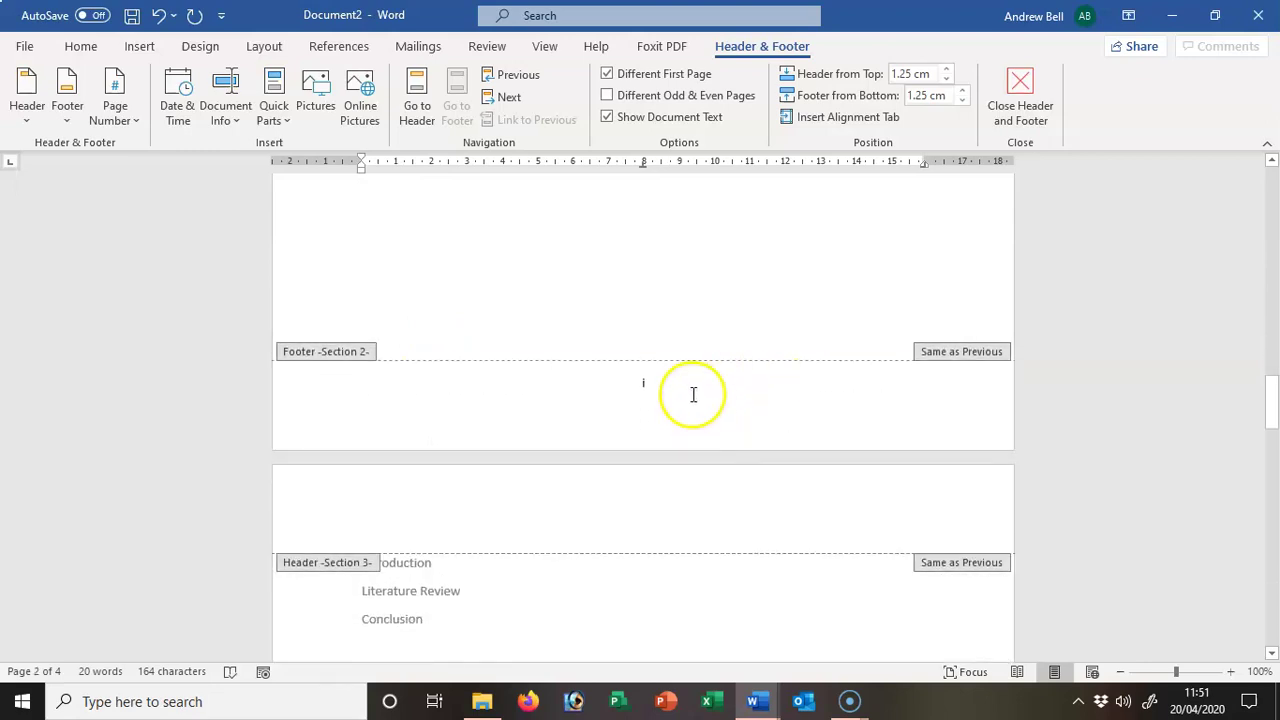
pyautogui.scroll(-5, 693, 394)
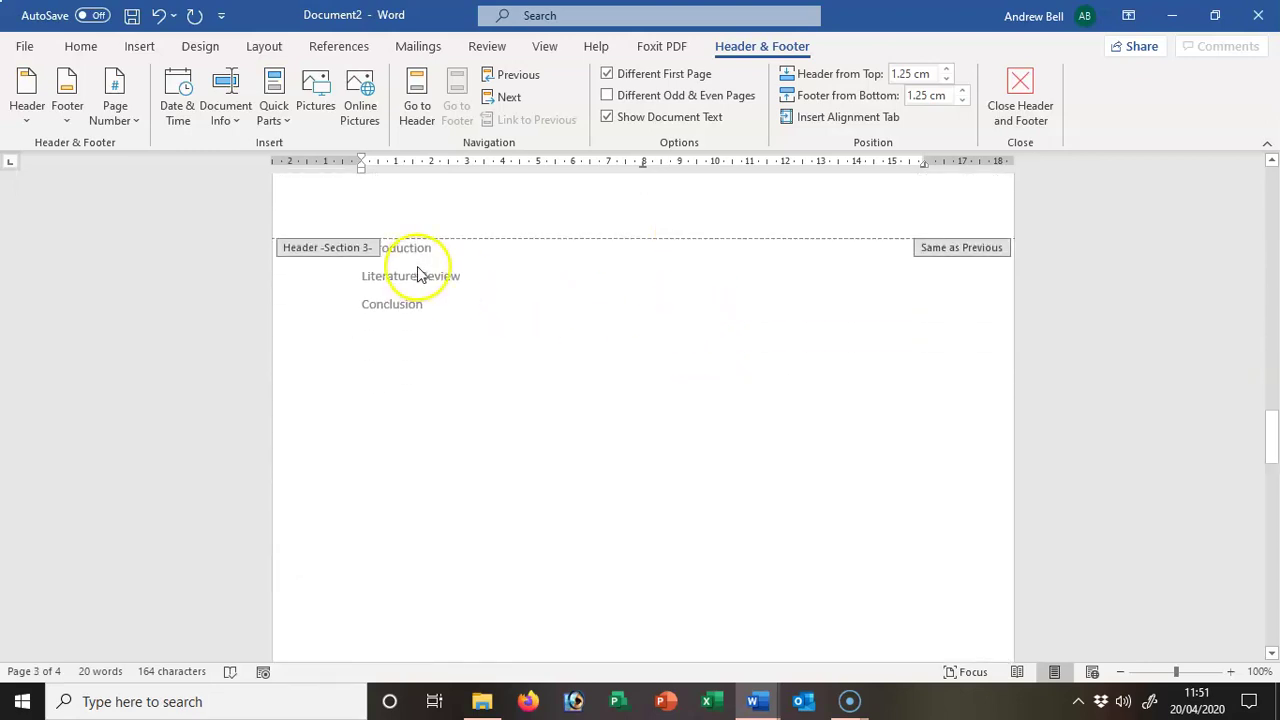
pyautogui.scroll(-5, 683, 366)
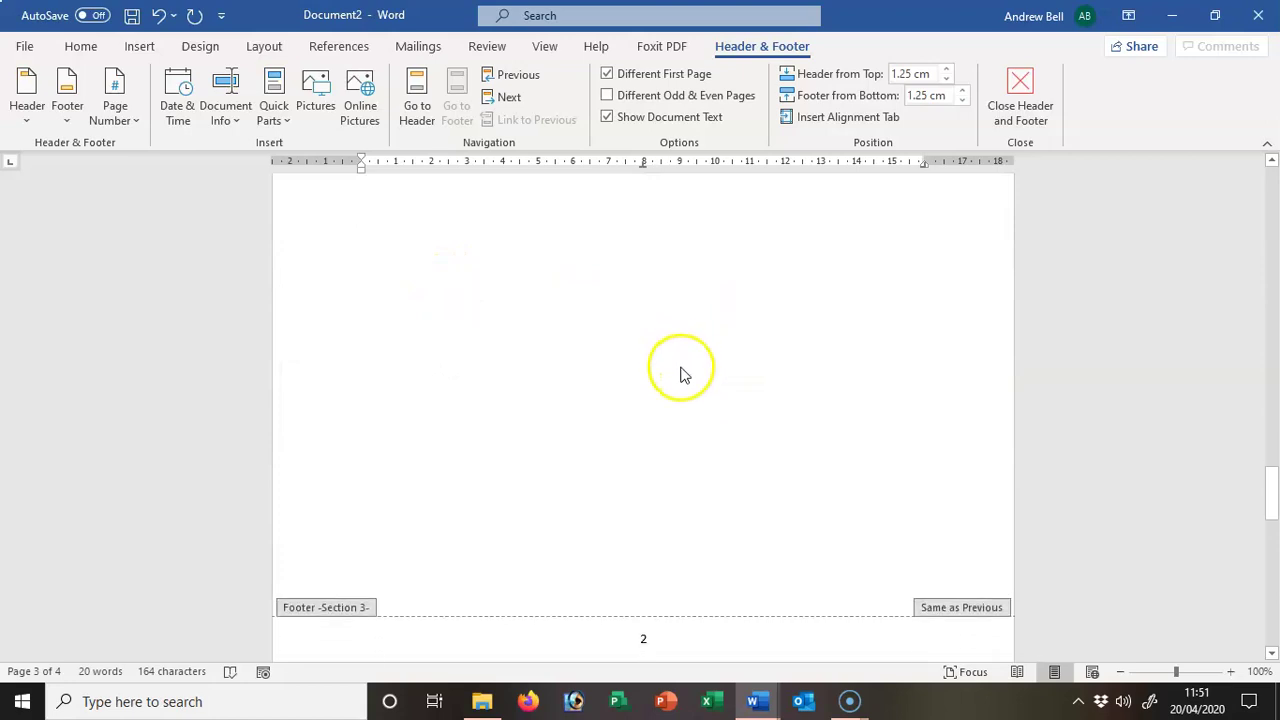
# Restart the Section 3 page numbering at 1 in the 1, 2, 3 format.
pyautogui.scroll(-2, 680, 375)
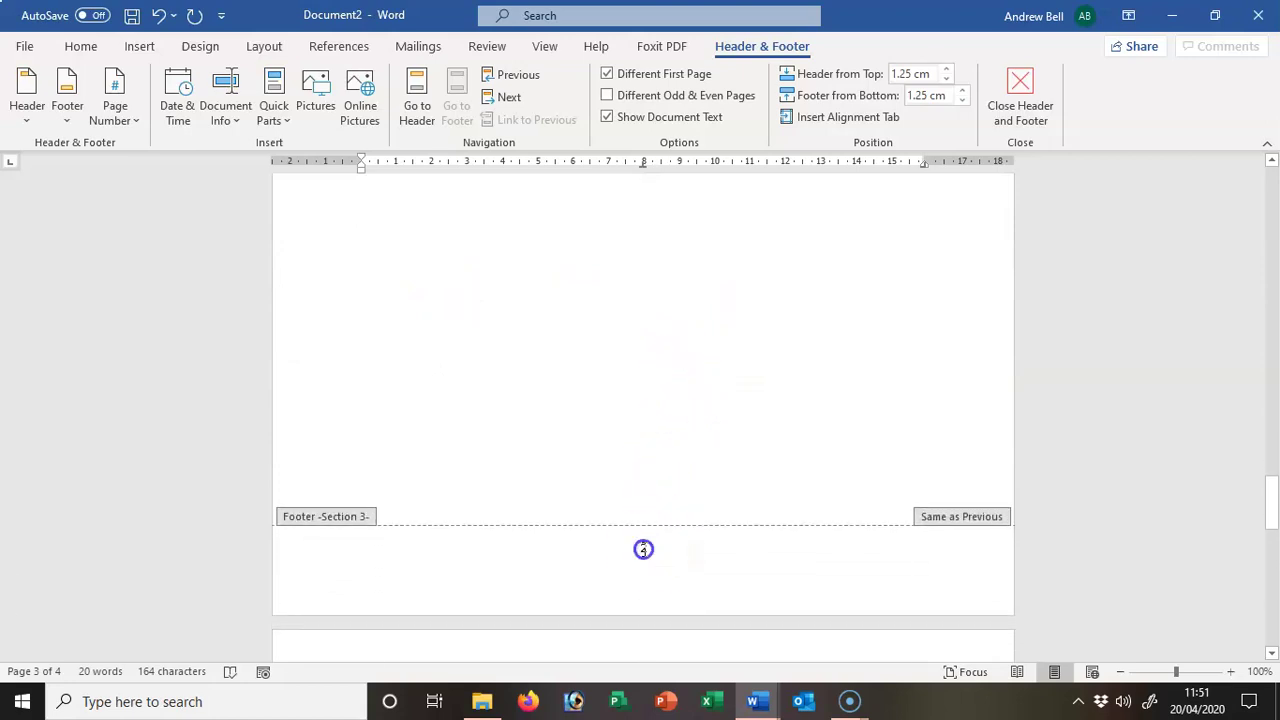
pyautogui.doubleClick(643, 549)
pyautogui.rightClick(643, 550)
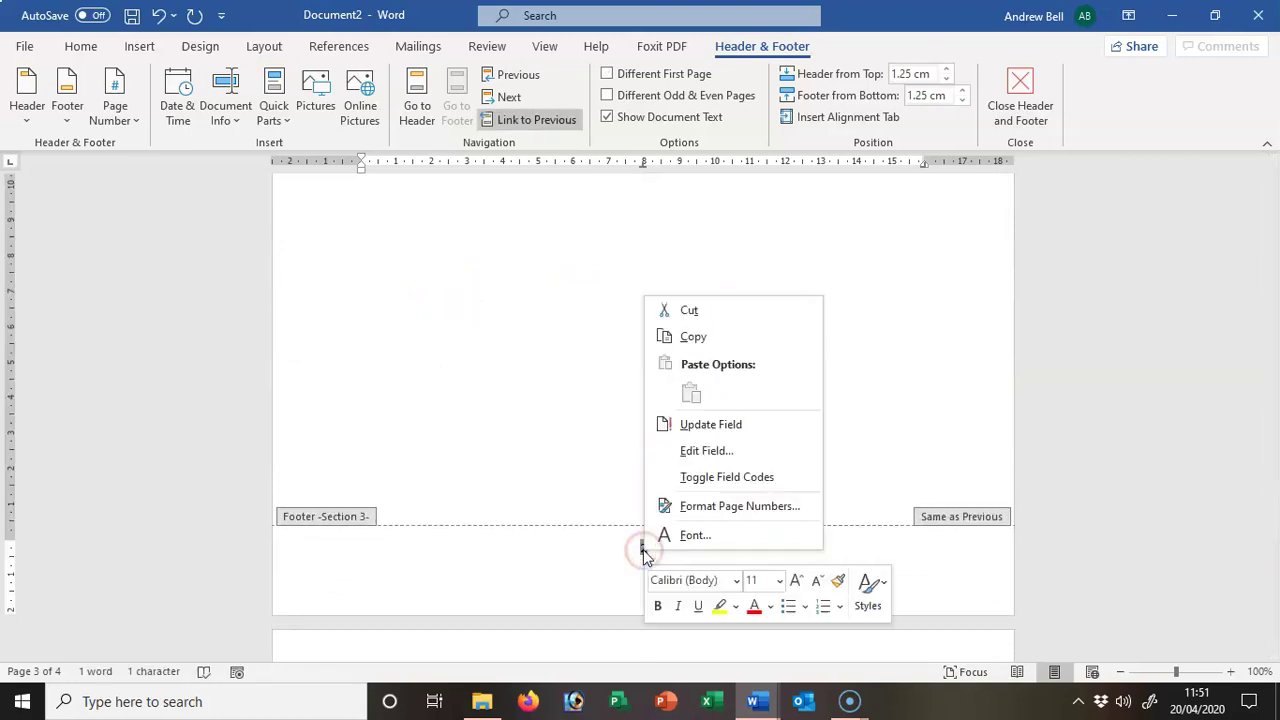
pyautogui.click(688, 514)
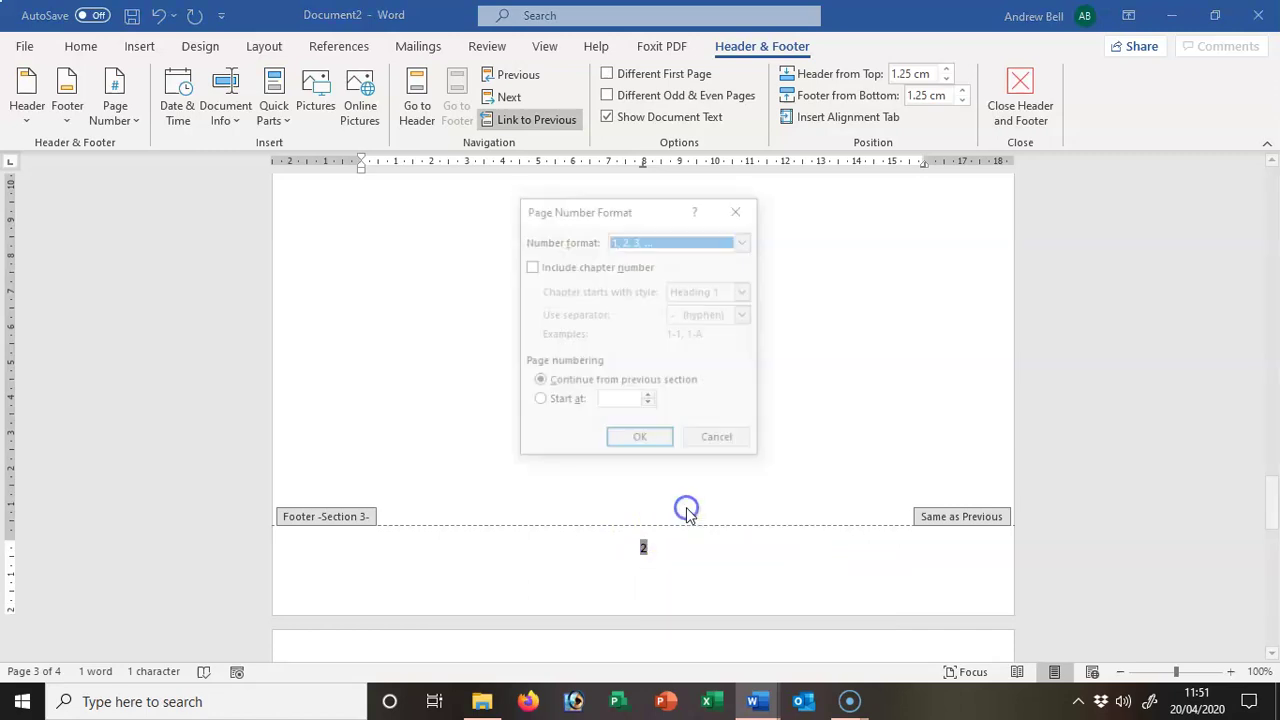
pyautogui.click(566, 403)
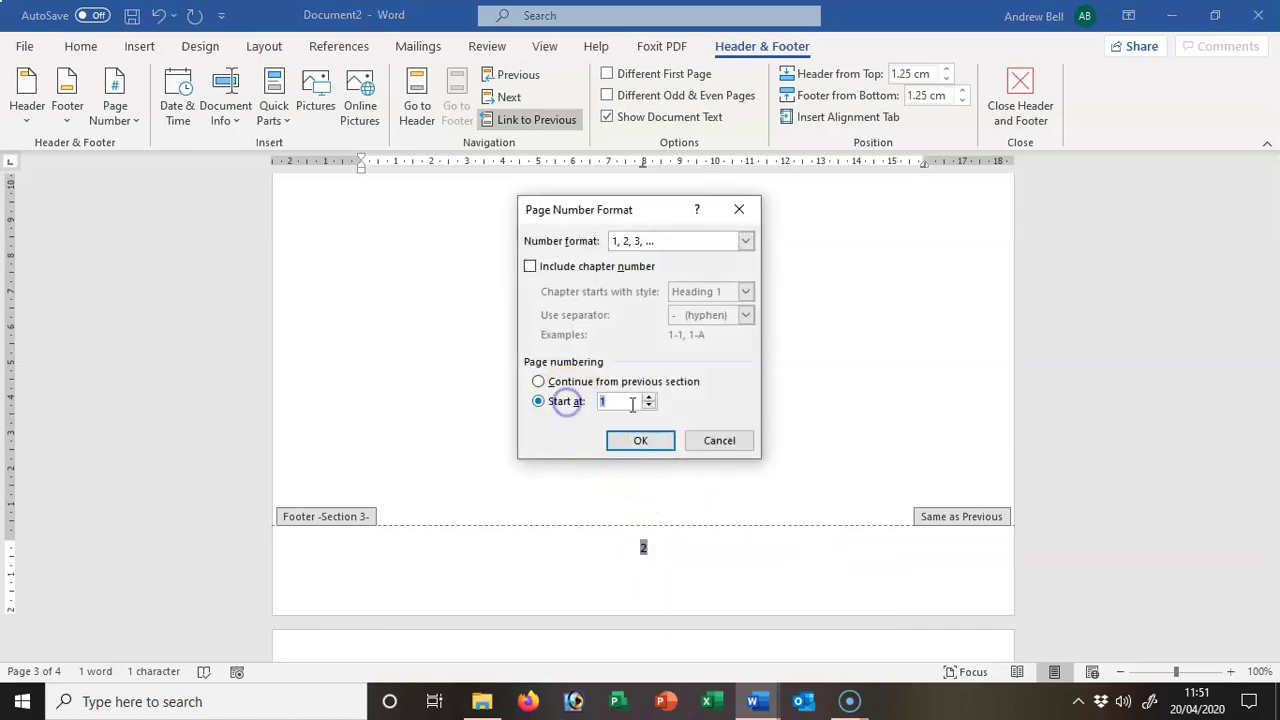
pyautogui.click(644, 441)
pyautogui.scroll(-6, 786, 445)
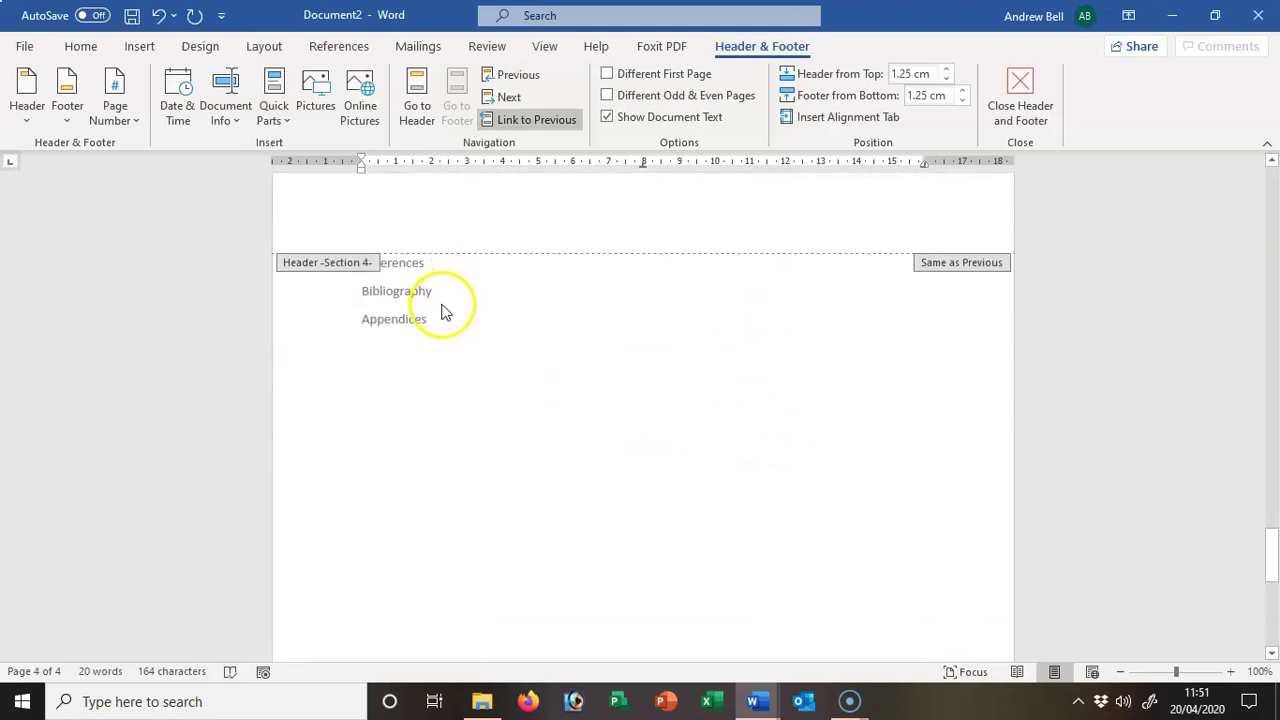
# Change the Section 4 footer numbers to i, ii, iii, restarting at i.
pyautogui.scroll(-3, 500, 335)
pyautogui.scroll(-3, 660, 431)
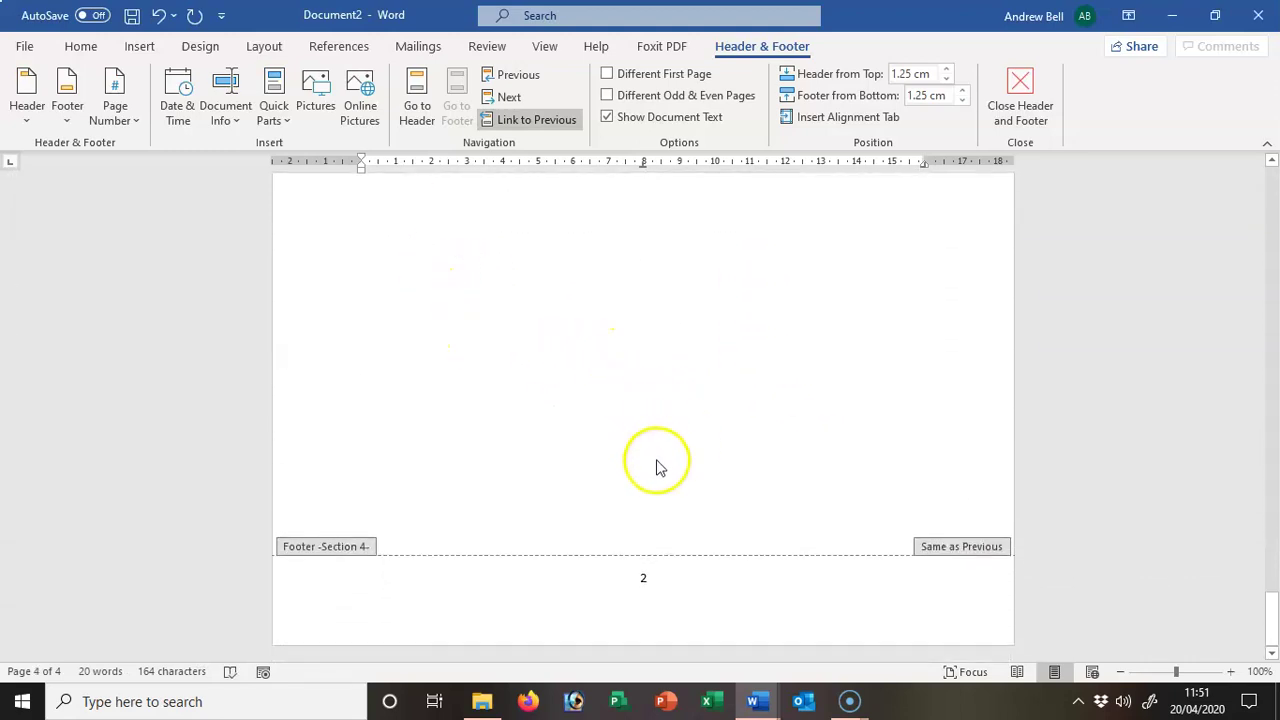
pyautogui.doubleClick(644, 578)
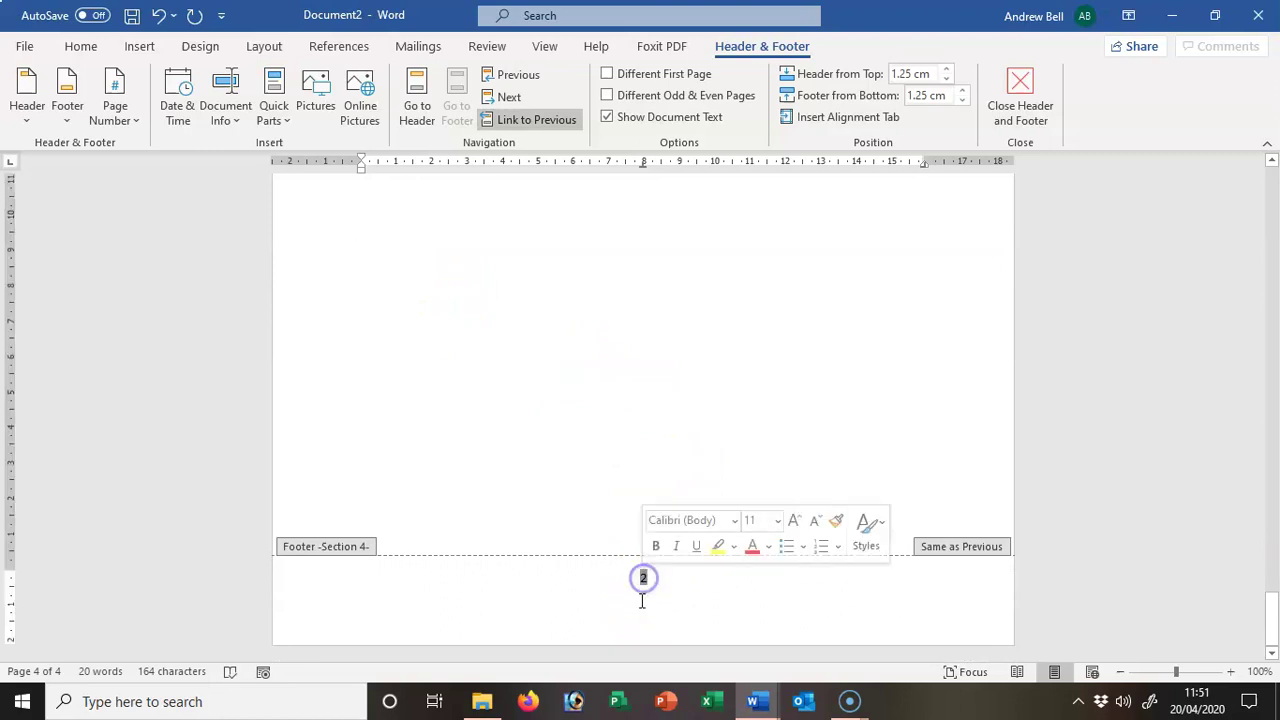
pyautogui.rightClick(644, 580)
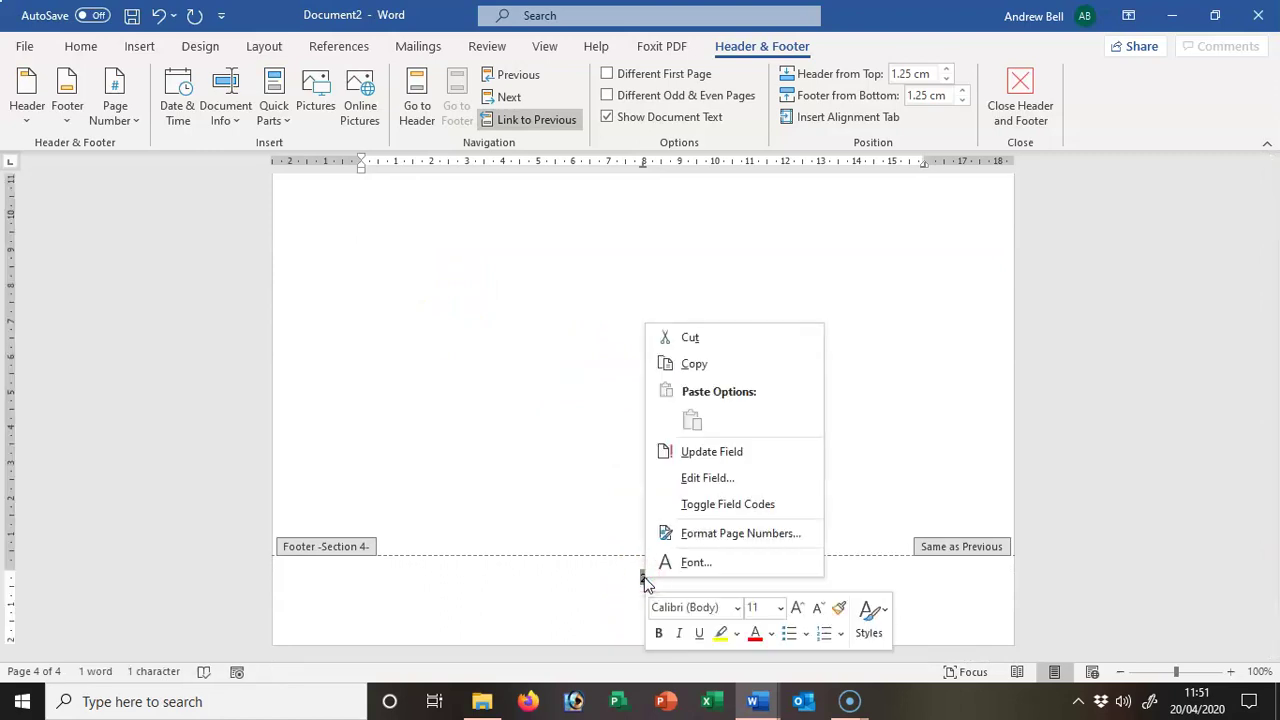
pyautogui.click(696, 535)
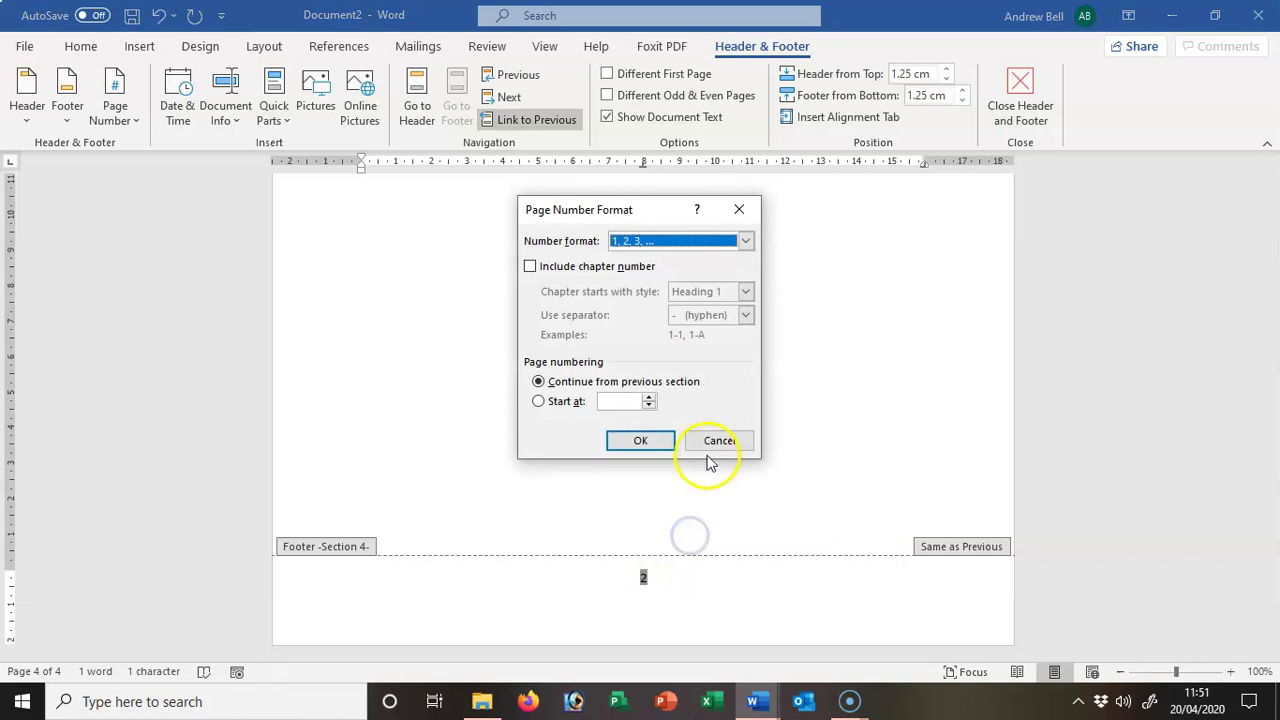
pyautogui.click(666, 241)
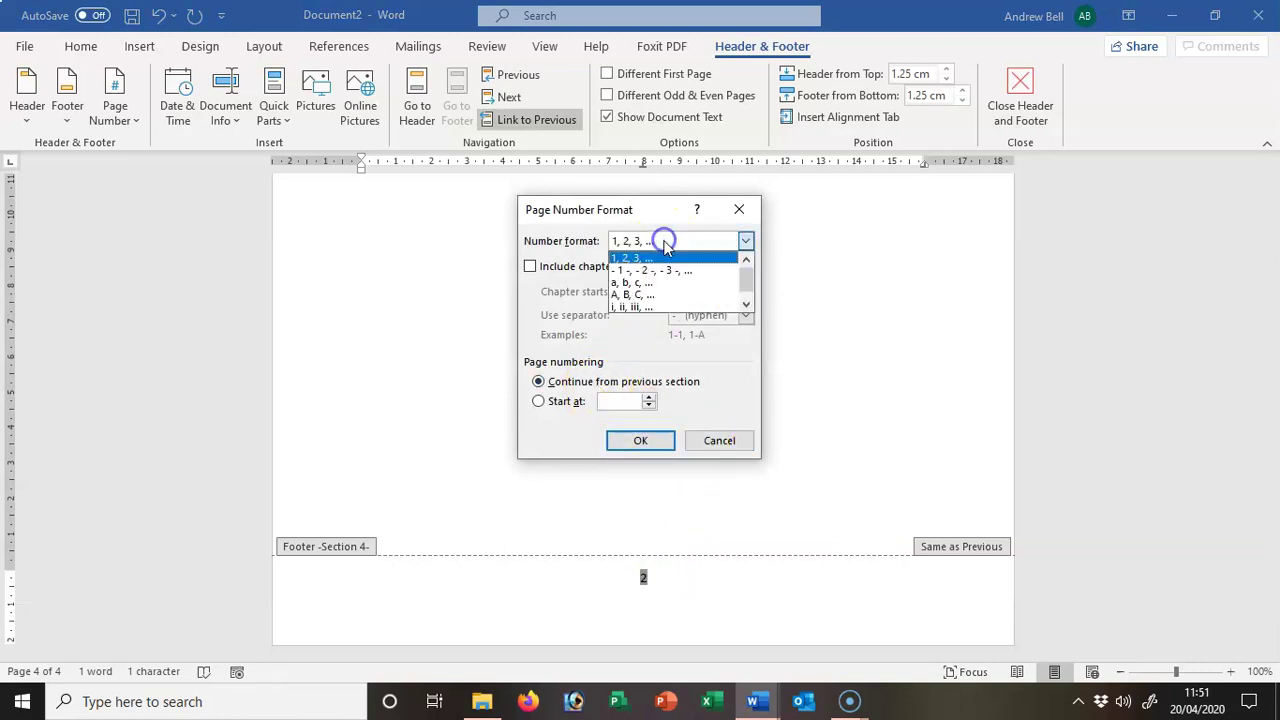
pyautogui.click(648, 307)
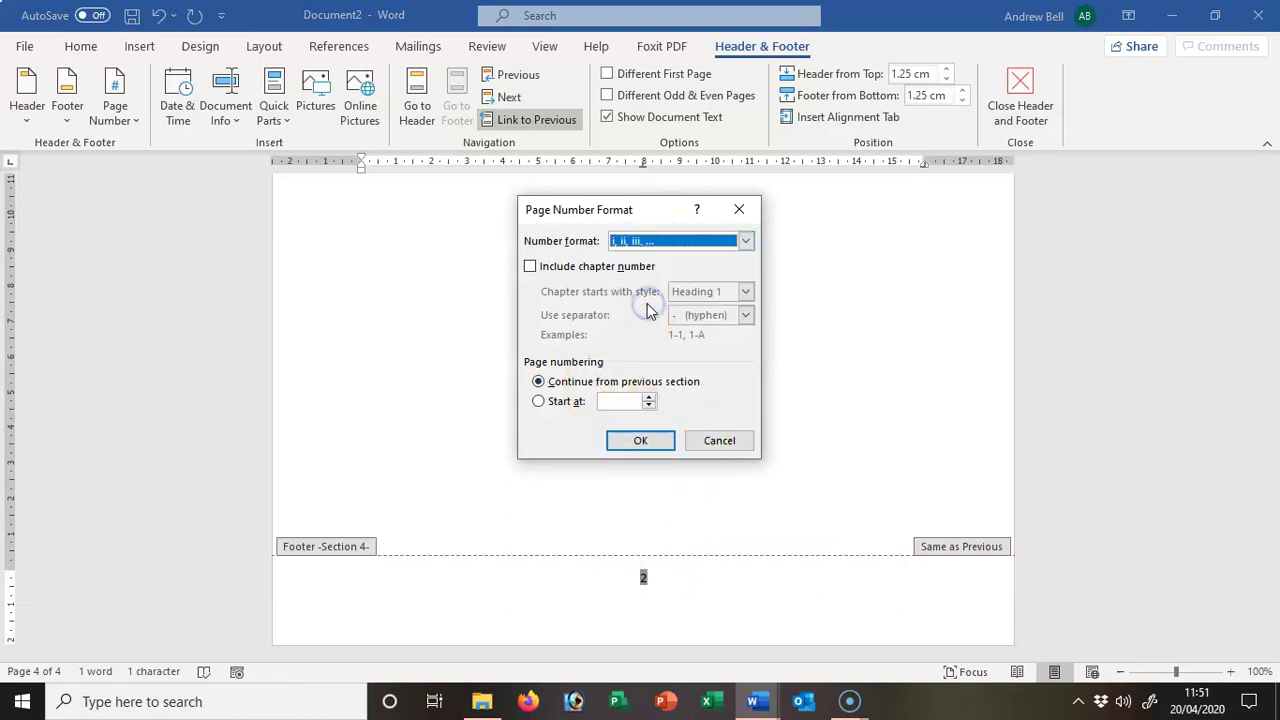
pyautogui.click(563, 401)
pyautogui.click(623, 441)
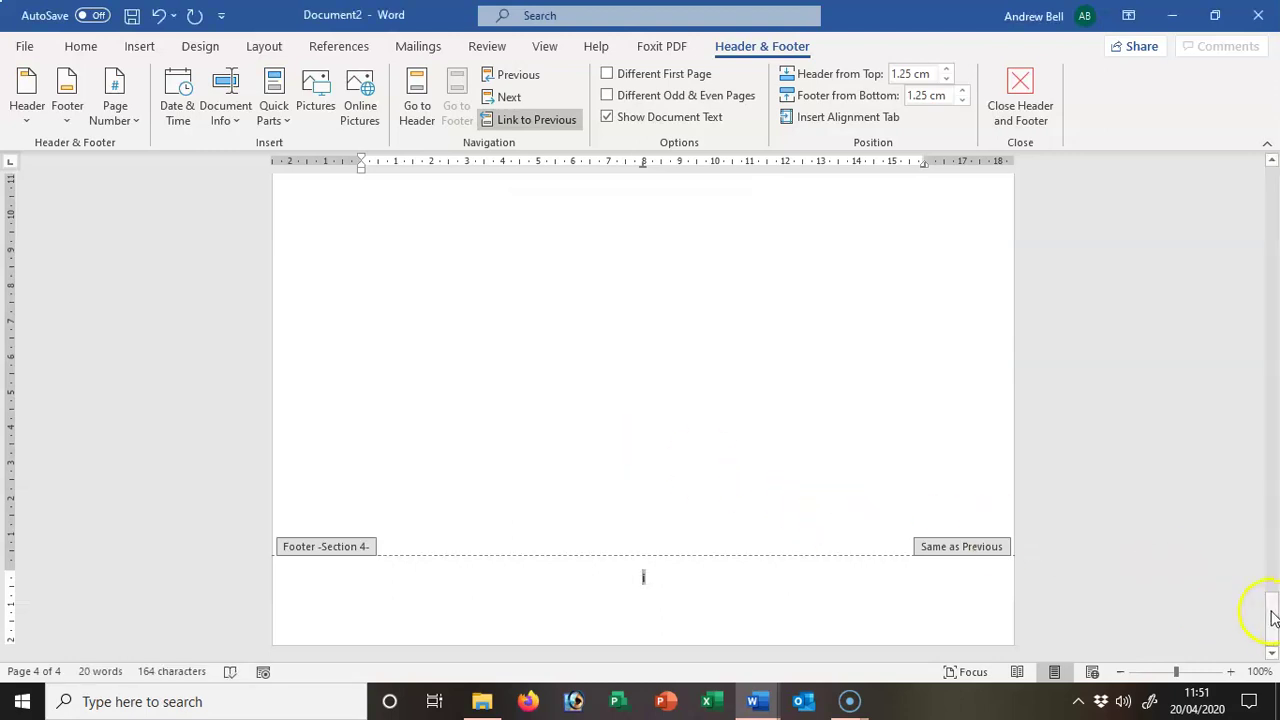
# Return to the top of the document at the Section 1 First Page Header.
pyautogui.moveTo(1272, 610); pyautogui.dragTo(1231, 171)
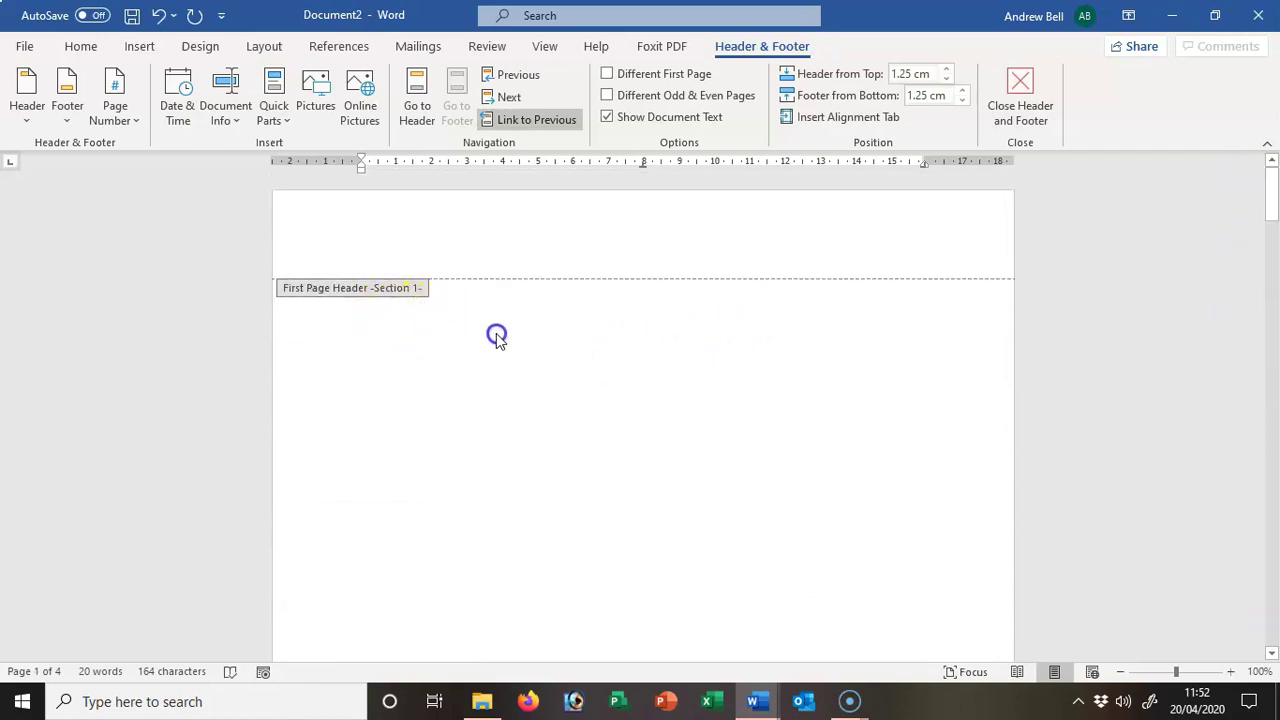
pyautogui.click(366, 297)
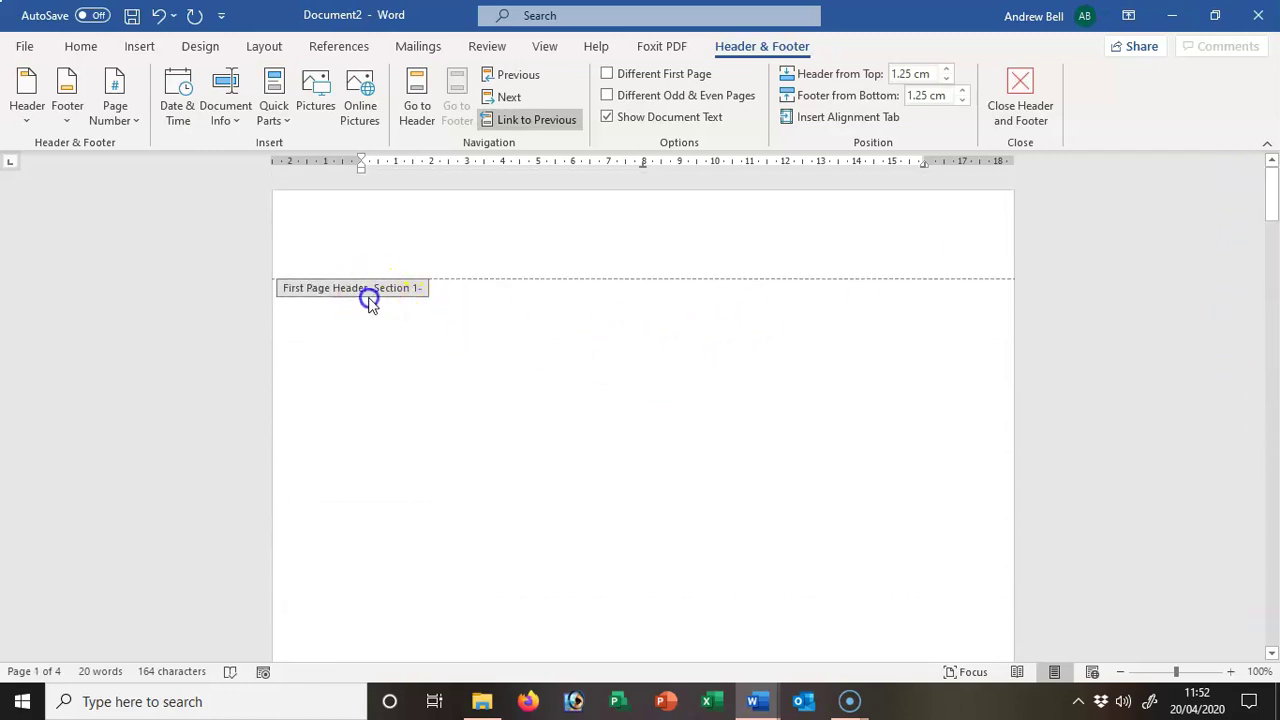
# Close header and footer editing and make 'Title' 24 pt, bold and centred.
pyautogui.click(1035, 90)
pyautogui.scroll(8, 443, 349)
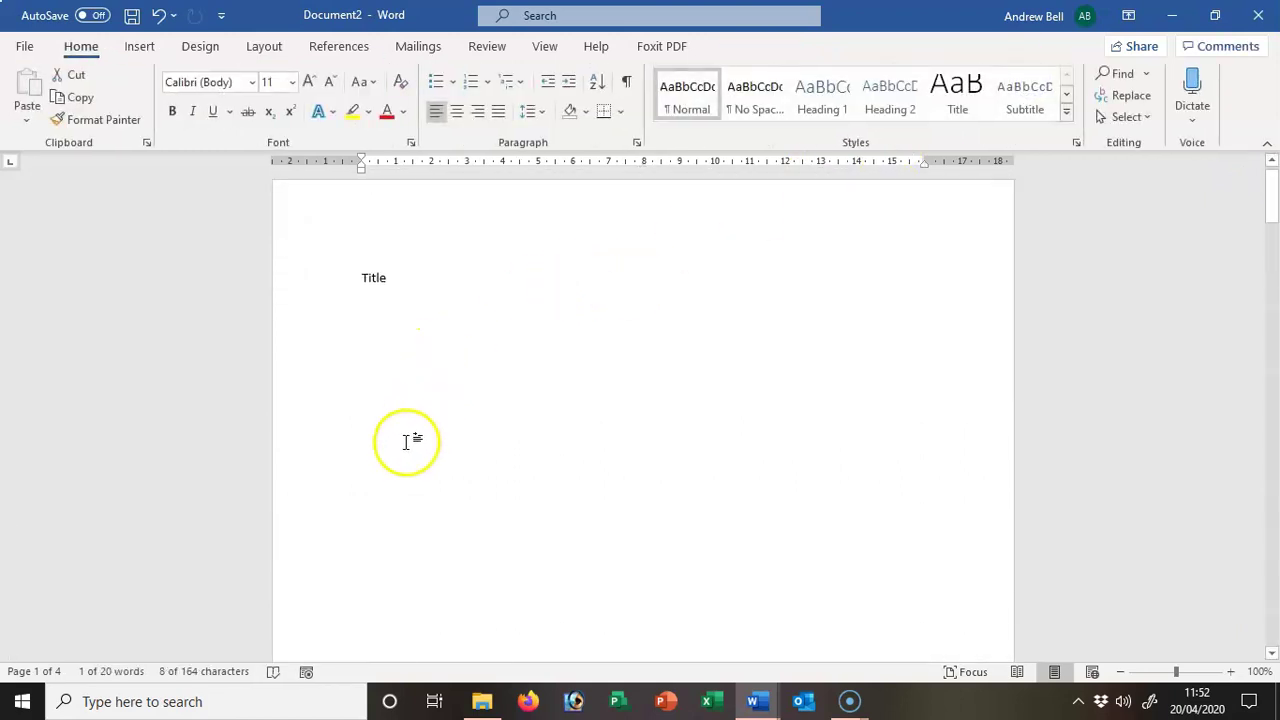
pyautogui.doubleClick(374, 280)
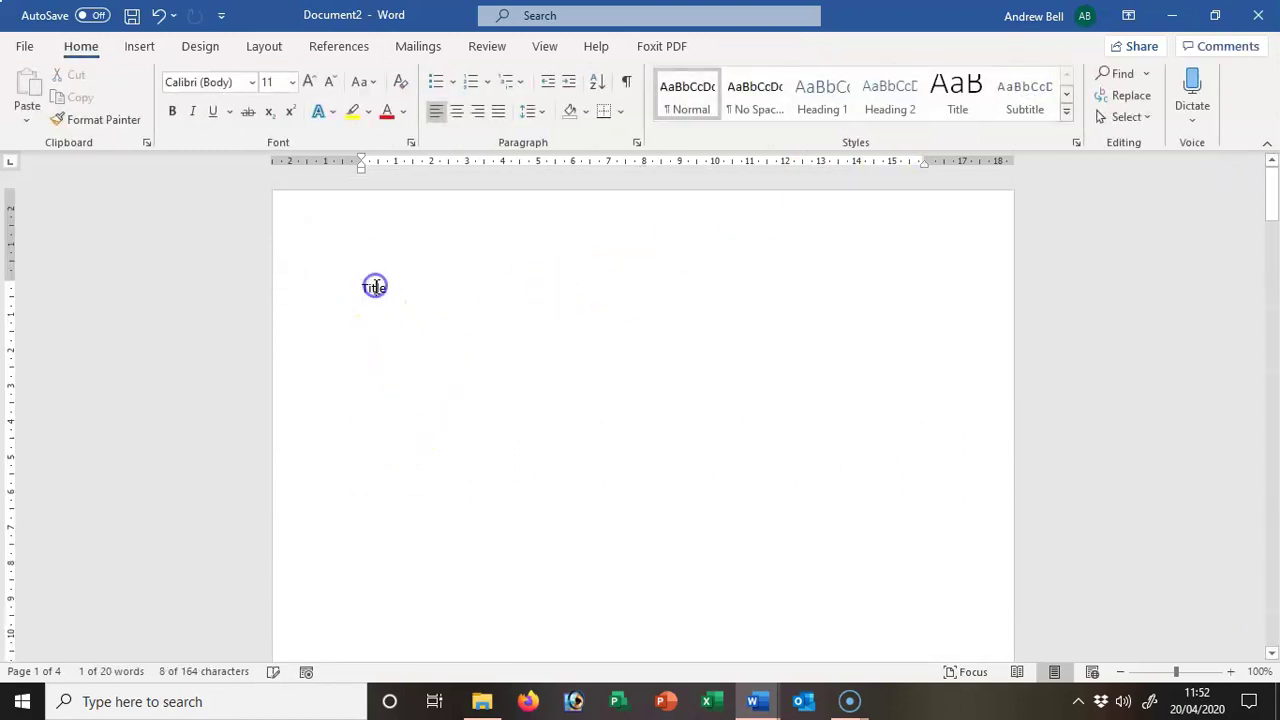
pyautogui.click(311, 82)
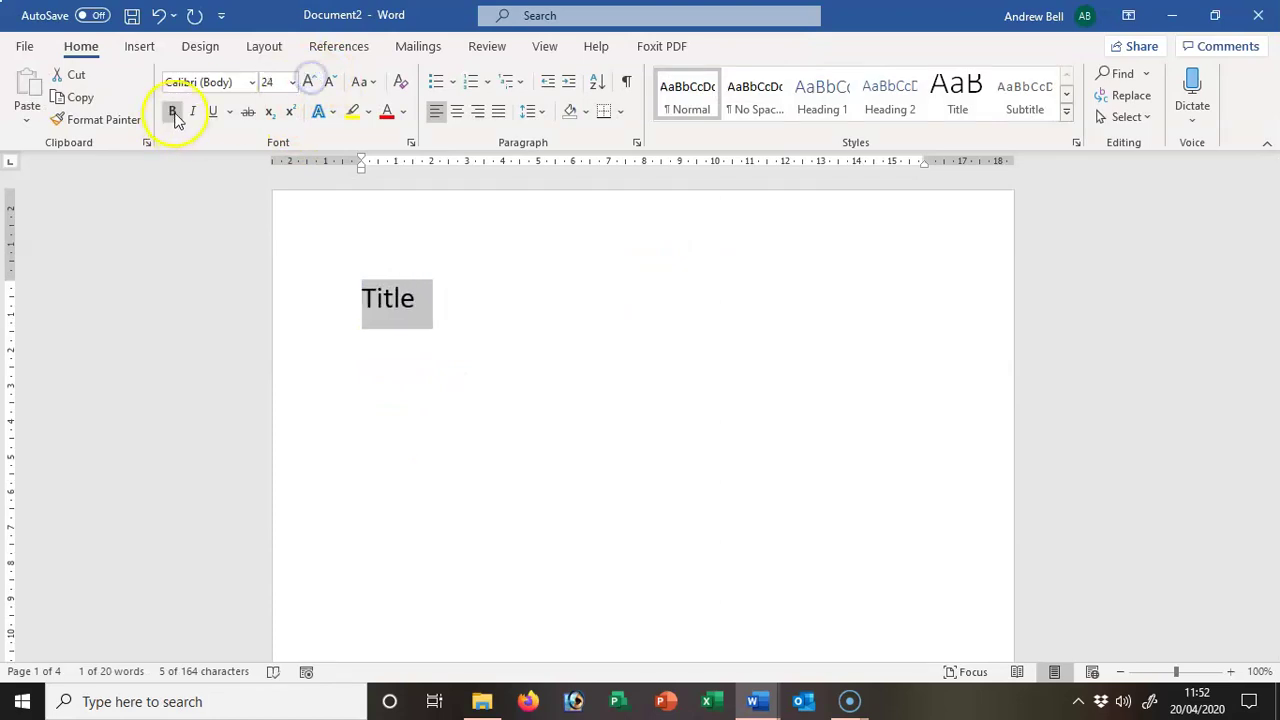
pyautogui.click(172, 111)
pyautogui.click(457, 111)
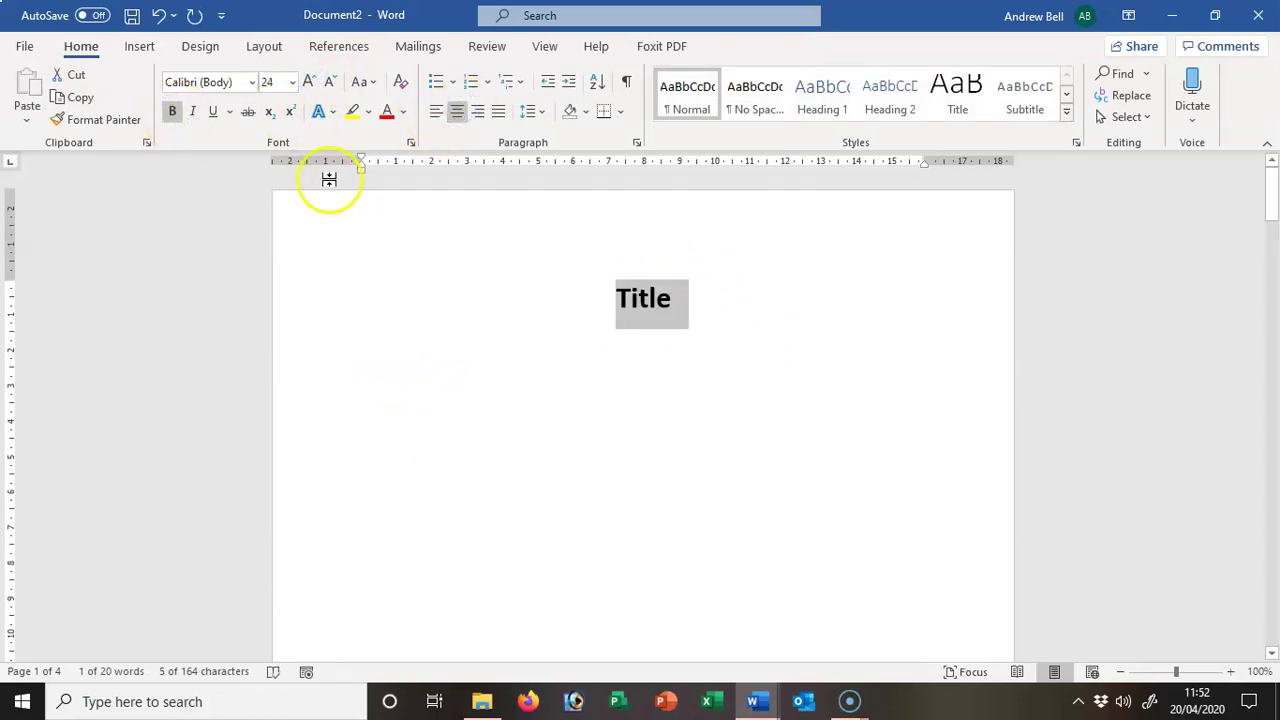
pyautogui.scroll(-7, 654, 517)
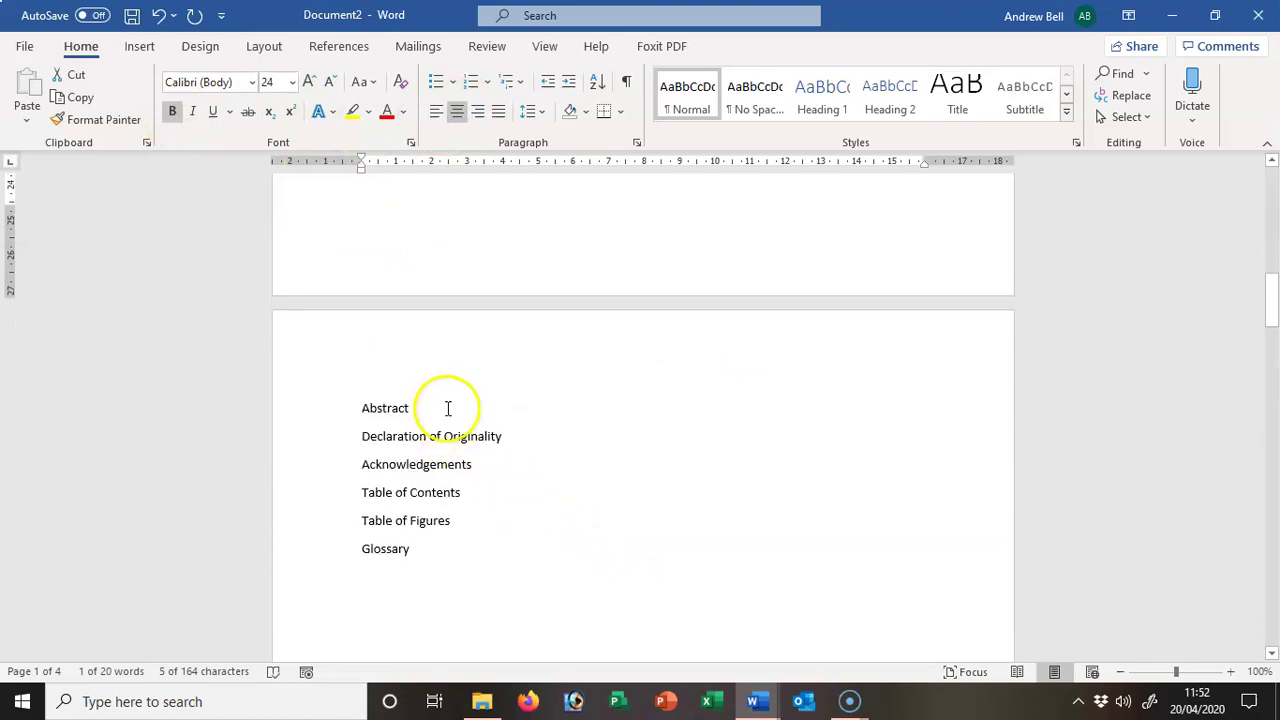
pyautogui.click(423, 406)
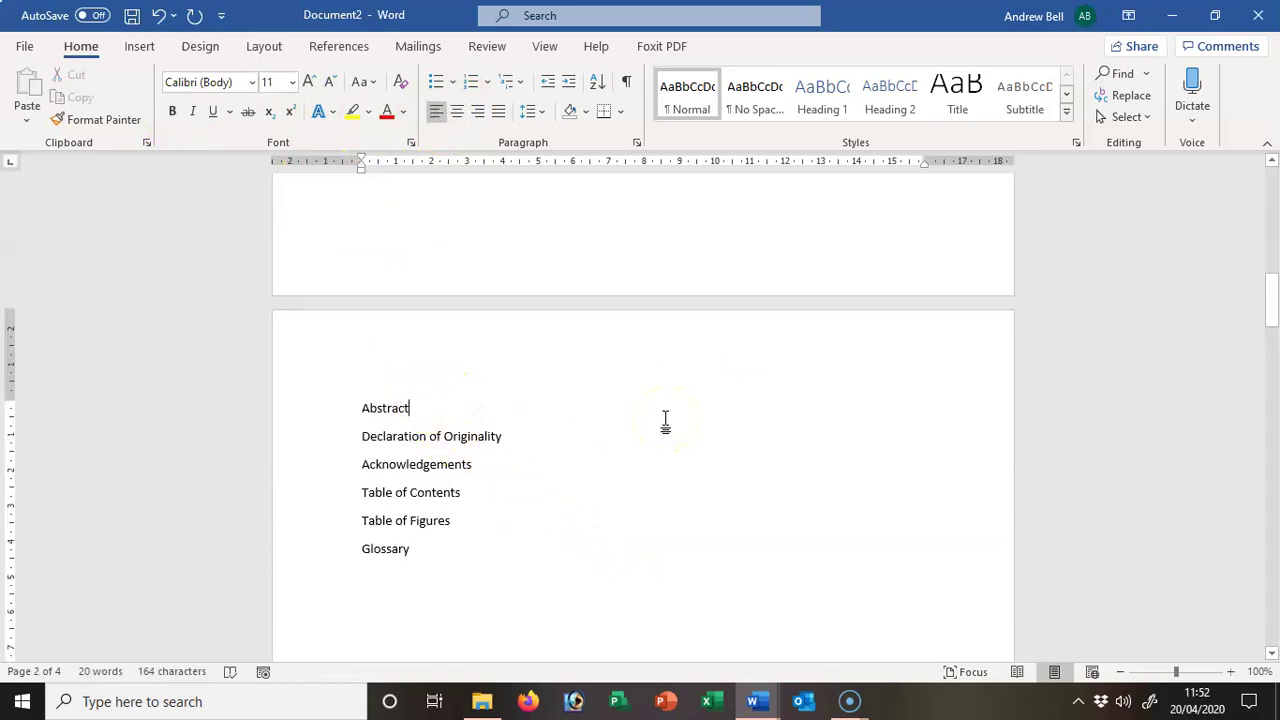
# Switch from Document2 to the Video Credit Front Screen document window.
pyautogui.click(760, 703)
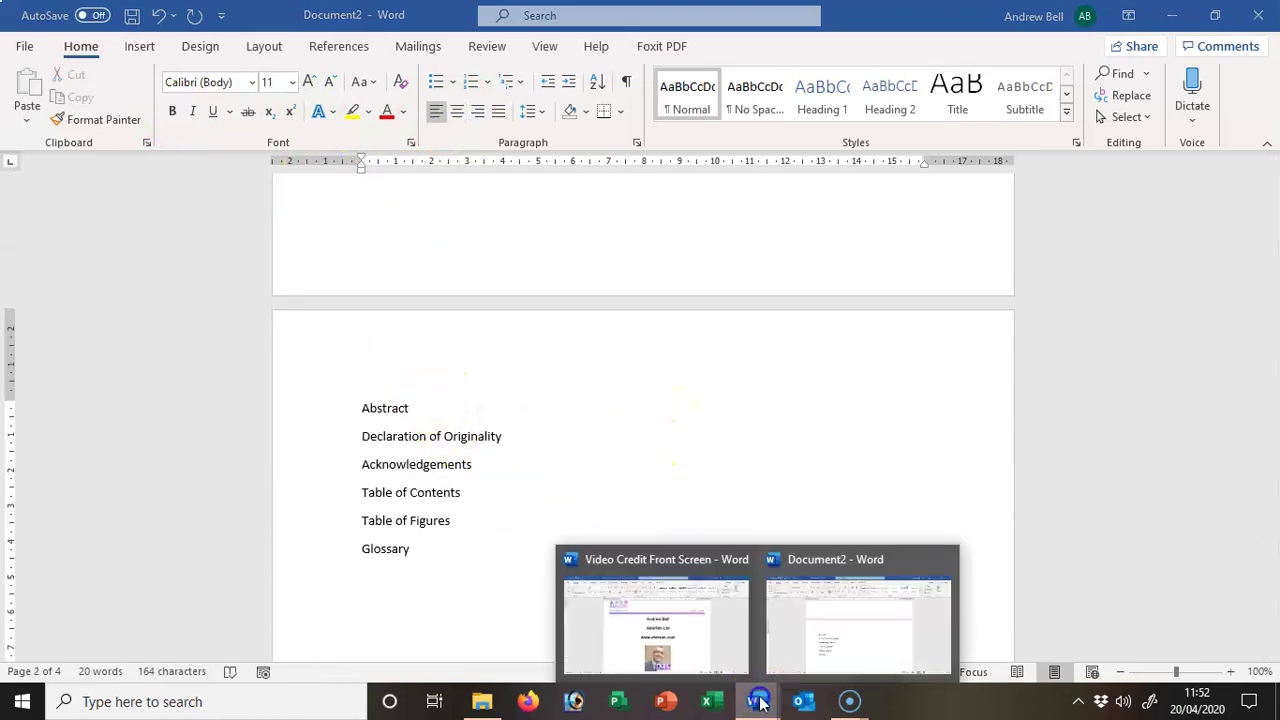
pyautogui.click(869, 640)
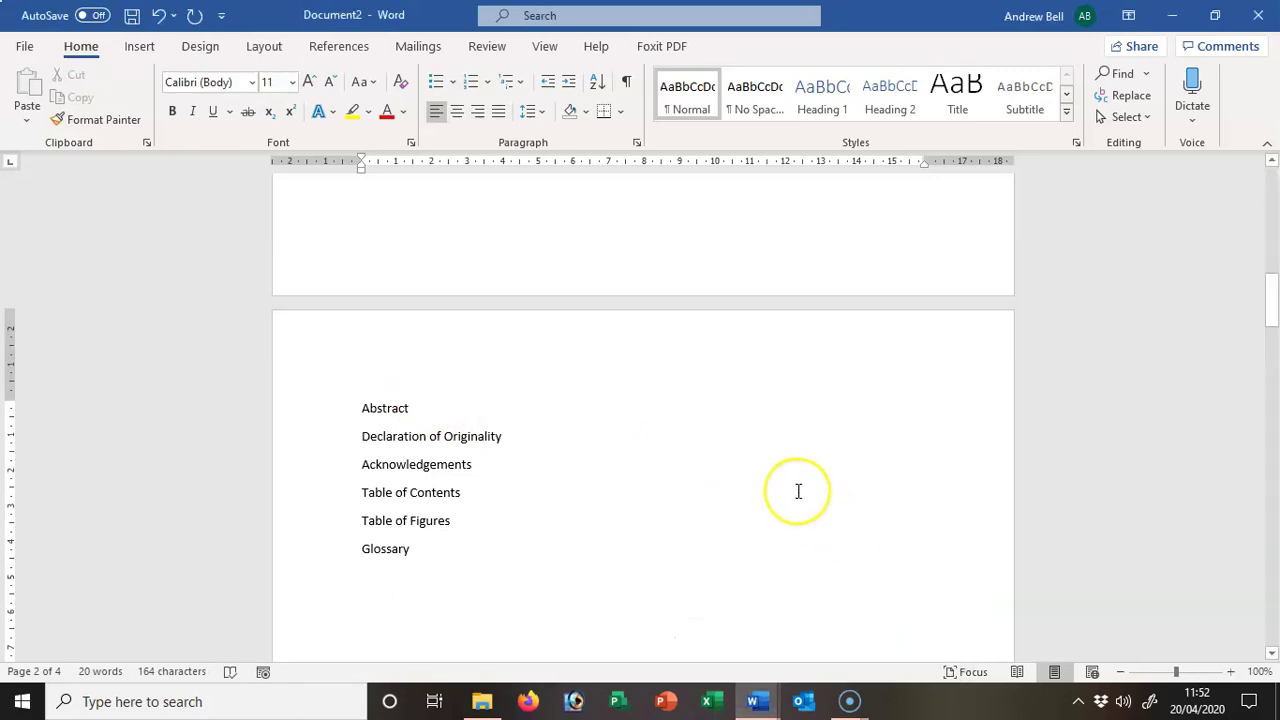
pyautogui.click(755, 703)
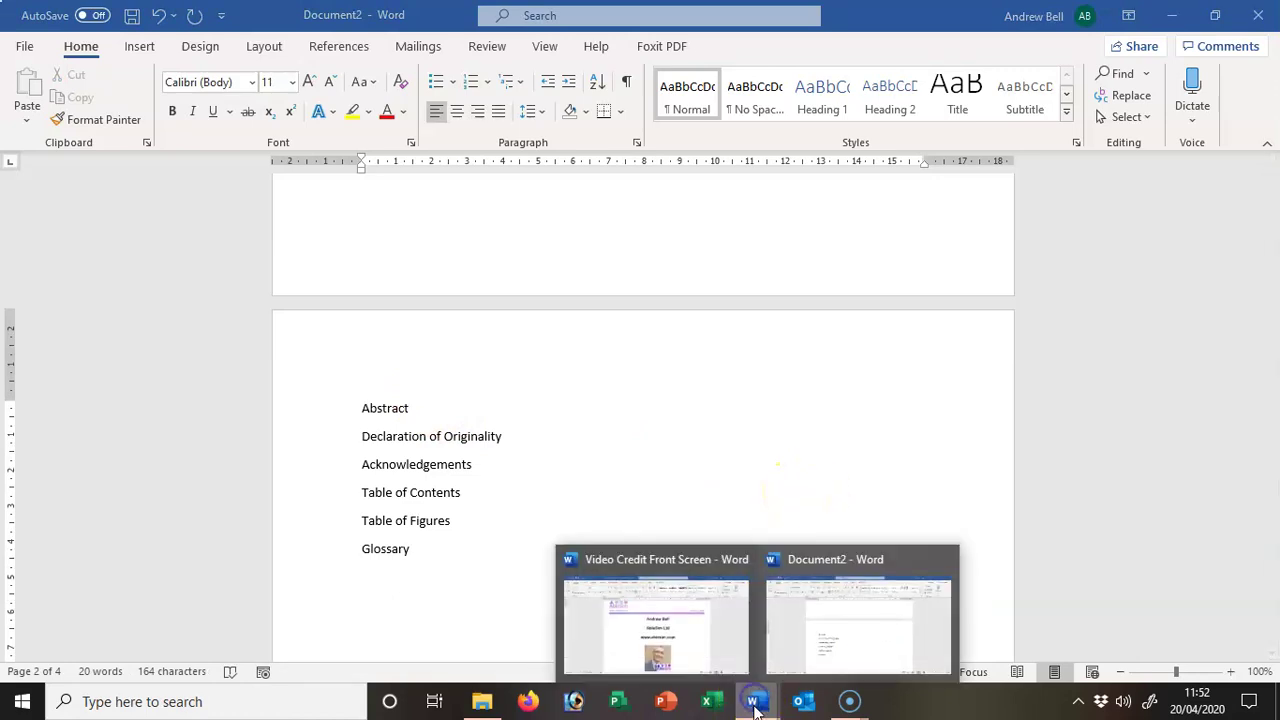
pyautogui.click(656, 625)
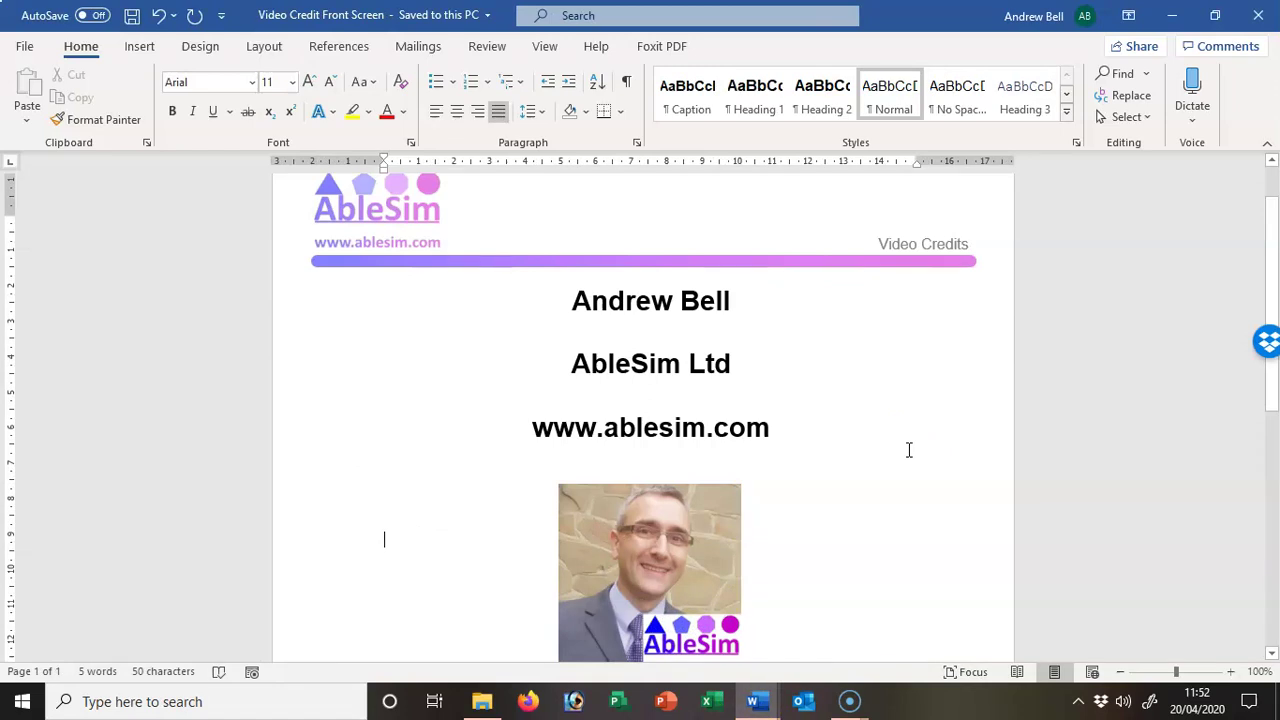